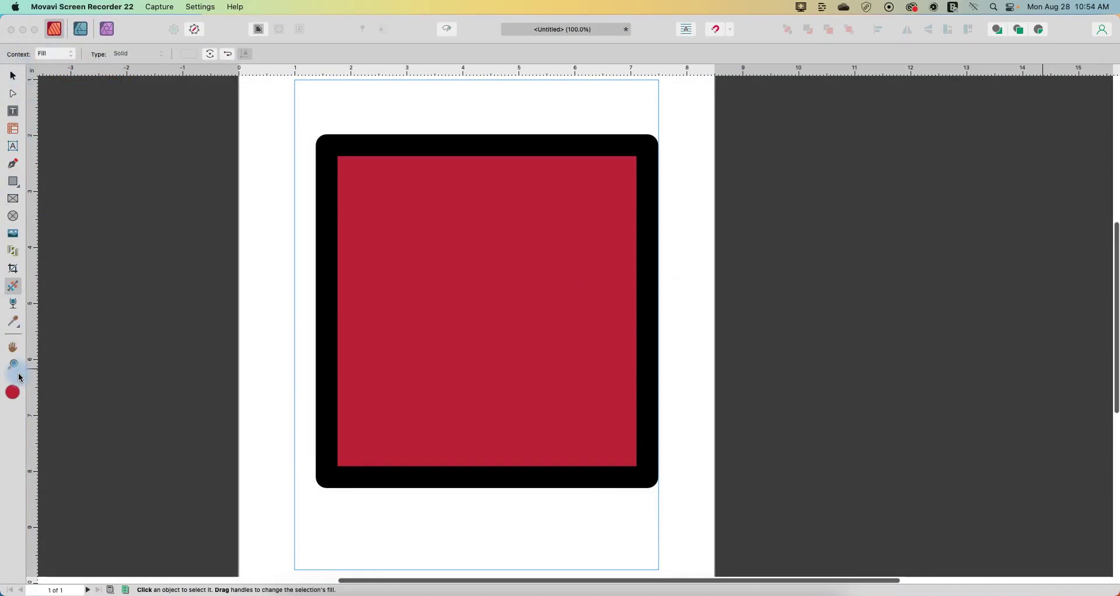
- Bring the Affinity Publisher window forward and clear the selection on the empty pasteboard
{"action": "left_click", "coordinate": [173, 253]}
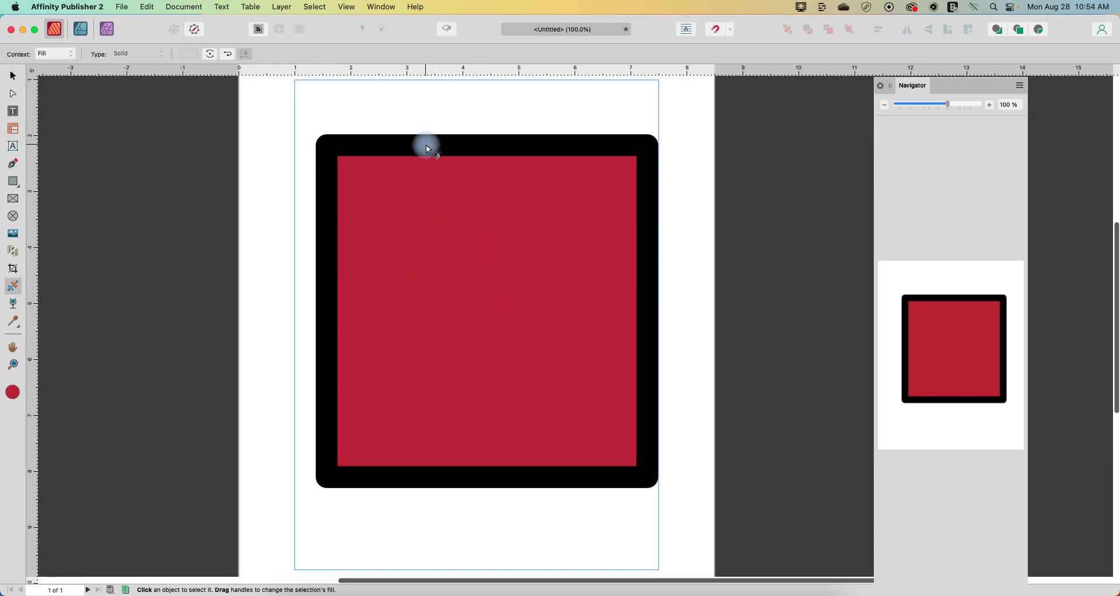
{"action": "left_click", "coordinate": [78, 333]}
- Activate the Fill tool with Fill chosen as the part to edit
{"action": "left_click", "coordinate": [245, 51]}
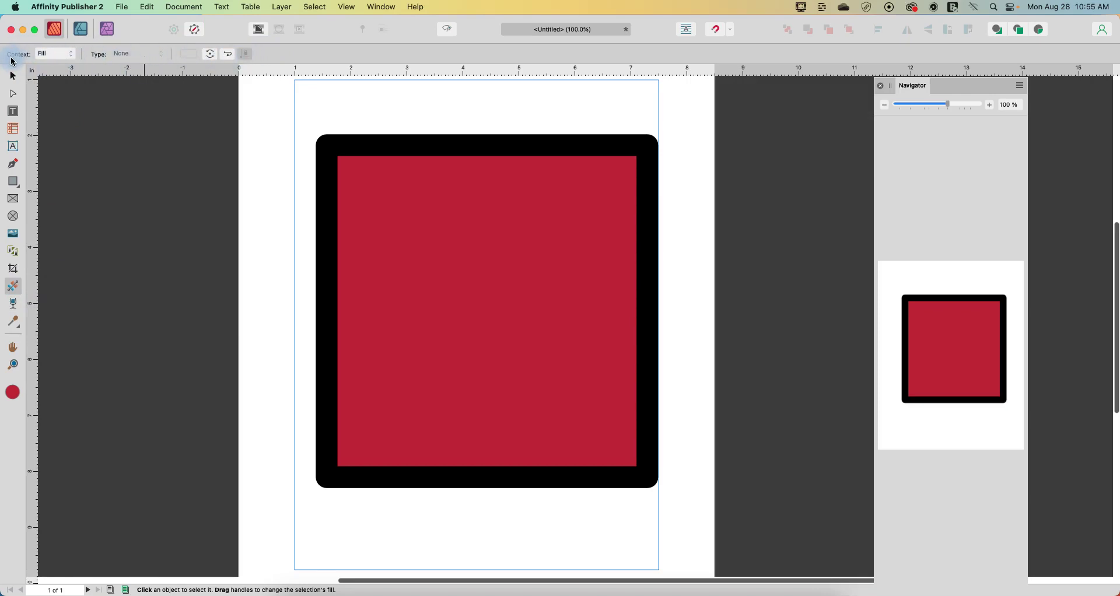
{"action": "left_click", "coordinate": [56, 58]}
{"action": "left_click", "coordinate": [55, 58]}
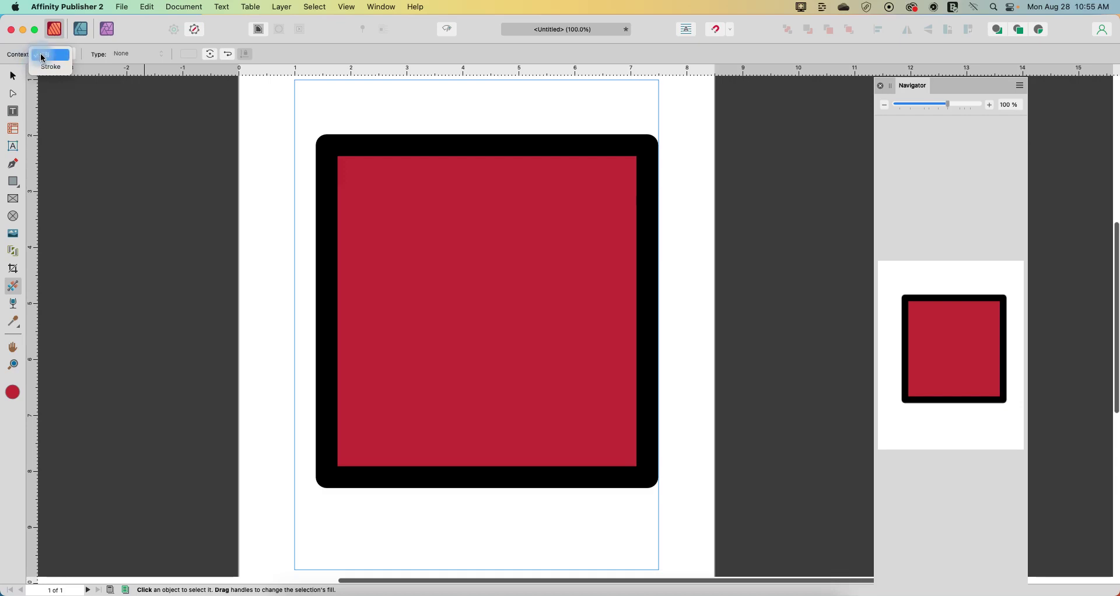
{"action": "left_click", "coordinate": [52, 55]}
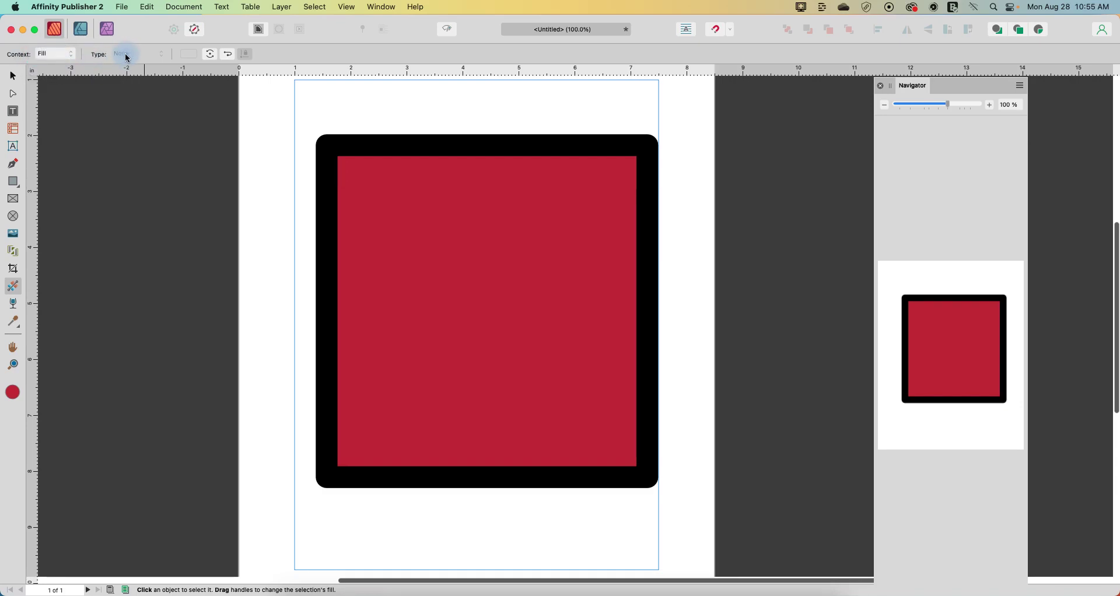
- Select the rounded square, keep its fill type Solid and open its colour picker showing C73838
{"action": "left_click", "coordinate": [512, 275]}
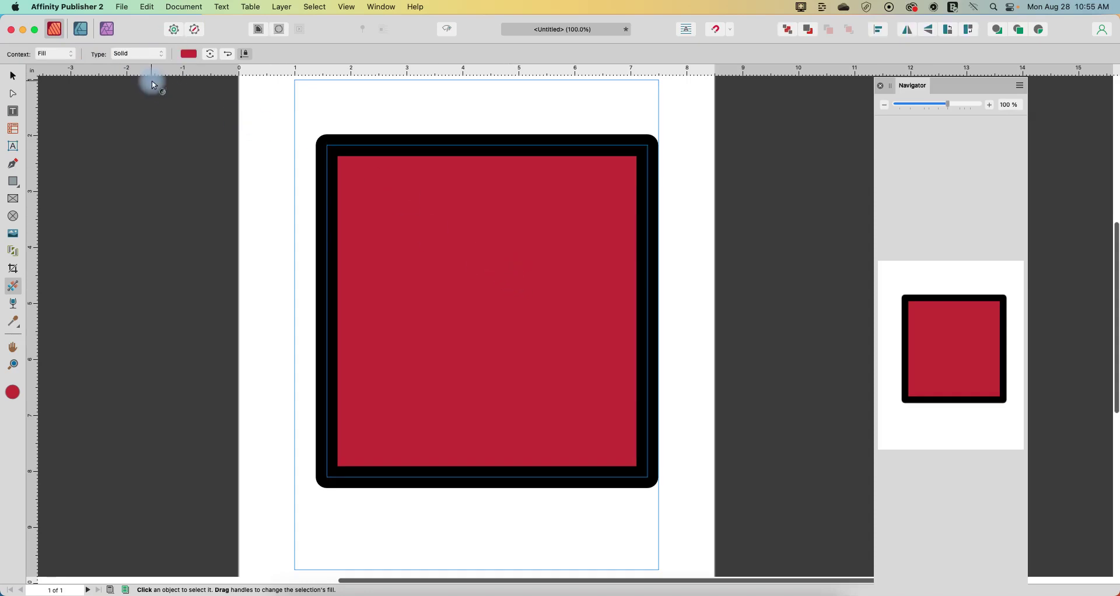
{"action": "left_click", "coordinate": [138, 54]}
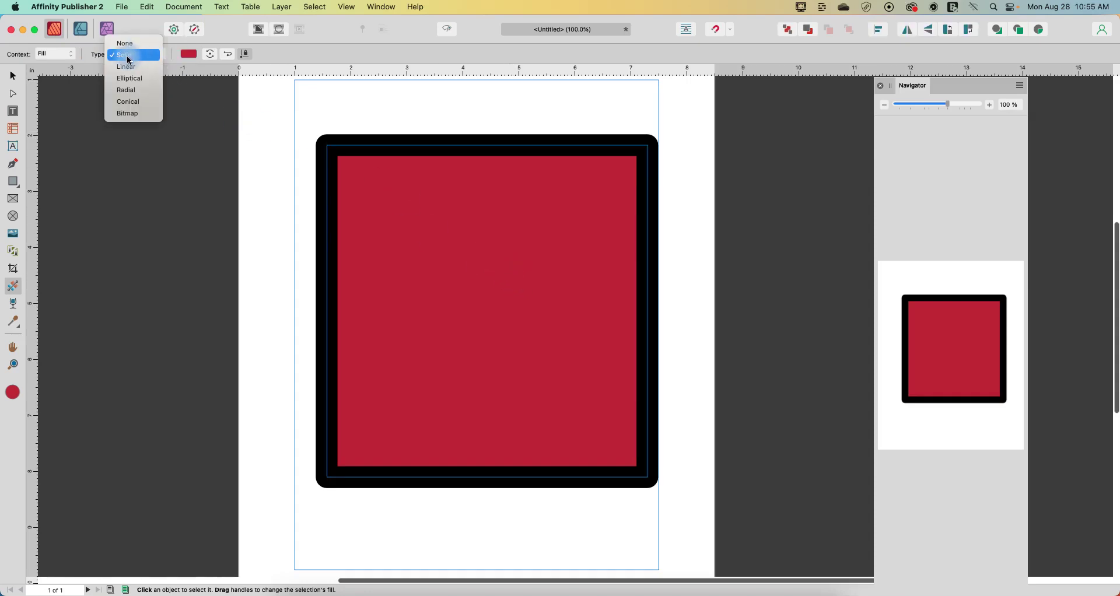
{"action": "left_click", "coordinate": [128, 54]}
{"action": "left_click", "coordinate": [189, 57]}
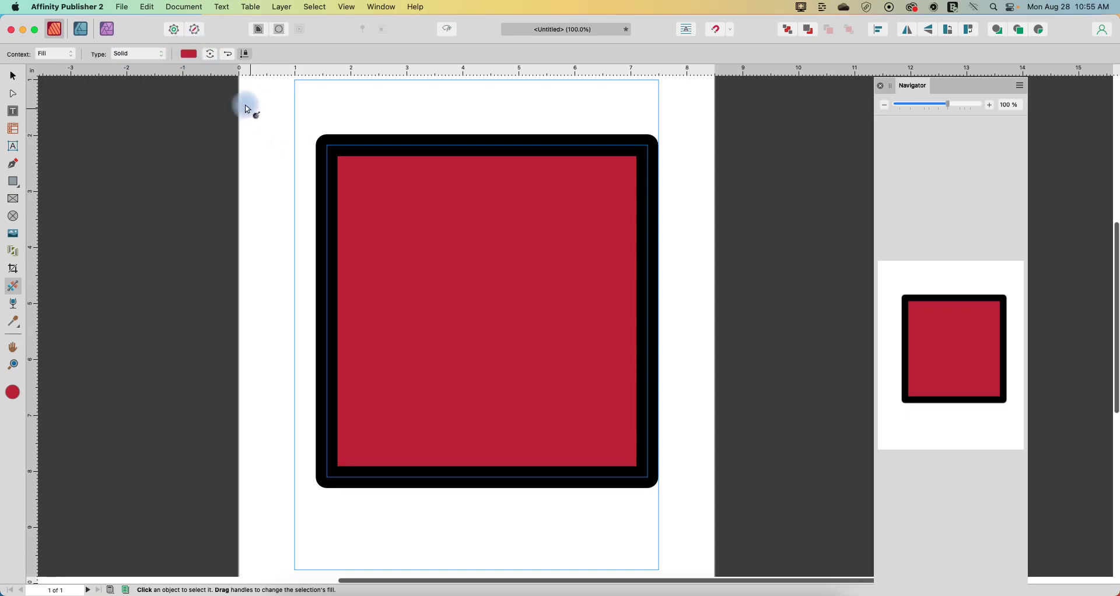
{"action": "left_click", "coordinate": [188, 55]}
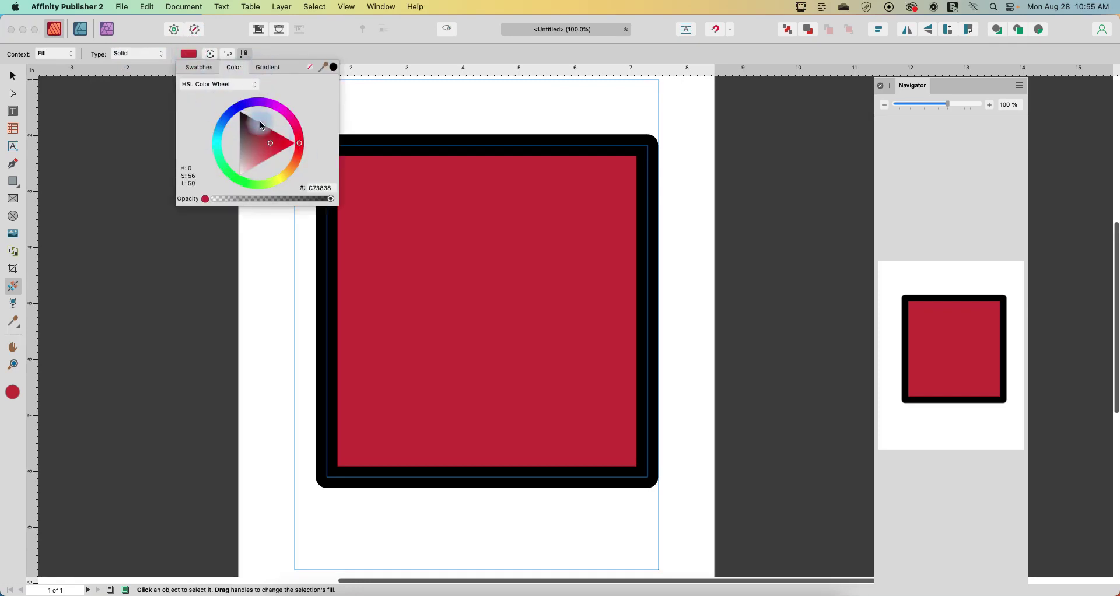
- Recolour the square's fill from red to light magenta D96AC8 on the HSL colour wheel
{"action": "left_click", "coordinate": [233, 85]}
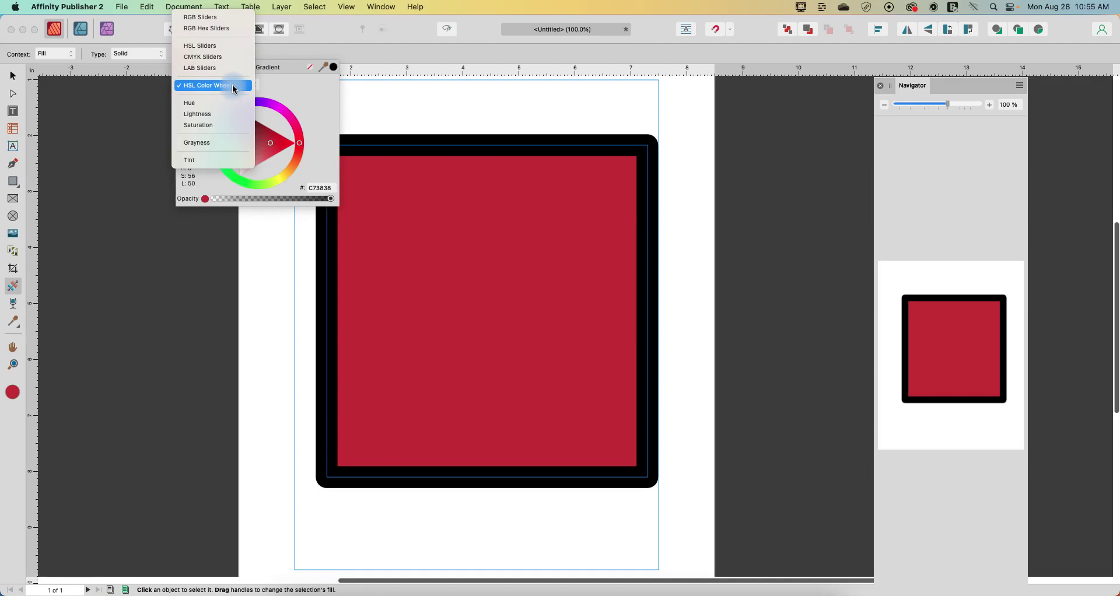
{"action": "left_click", "coordinate": [288, 83]}
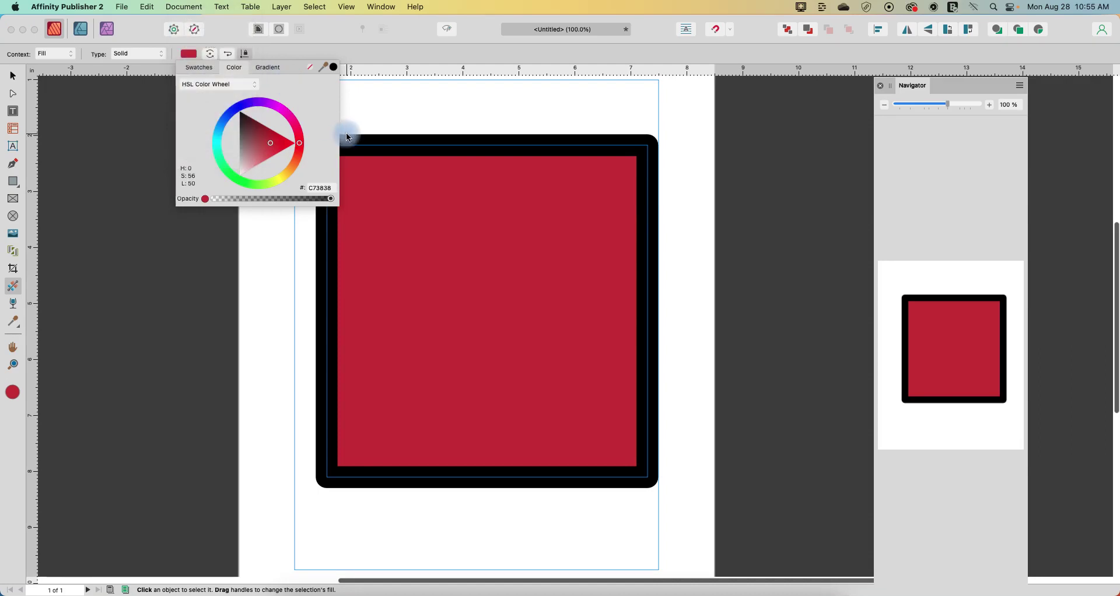
{"action": "mouse_move", "coordinate": [296, 145]}
{"action": "left_mouse_down"}
{"action": "mouse_move", "coordinate": [276, 102]}
{"action": "mouse_move", "coordinate": [281, 124]}
{"action": "left_mouse_up"}
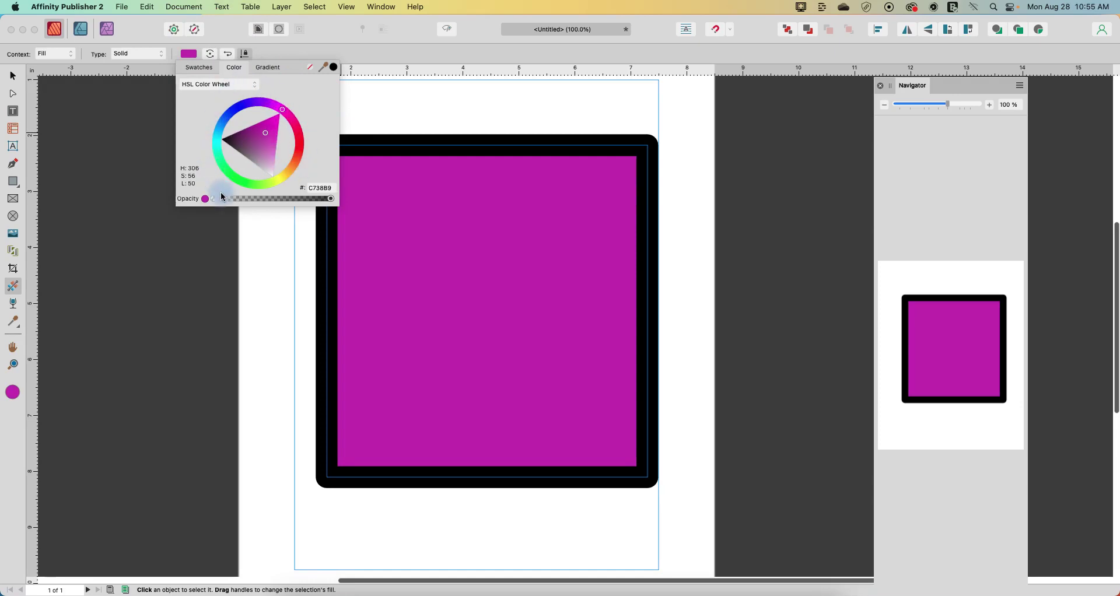
{"action": "left_click_drag", "start_coordinate": [265, 131], "coordinate": [268, 143]}
{"action": "left_click", "coordinate": [346, 301]}
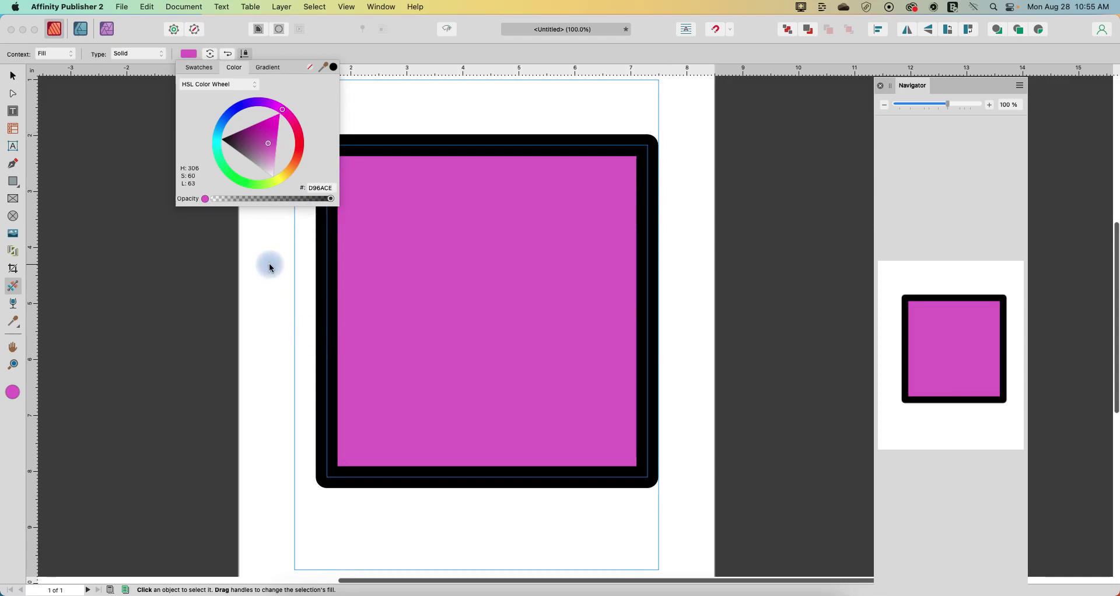
{"action": "left_click", "coordinate": [55, 54]}
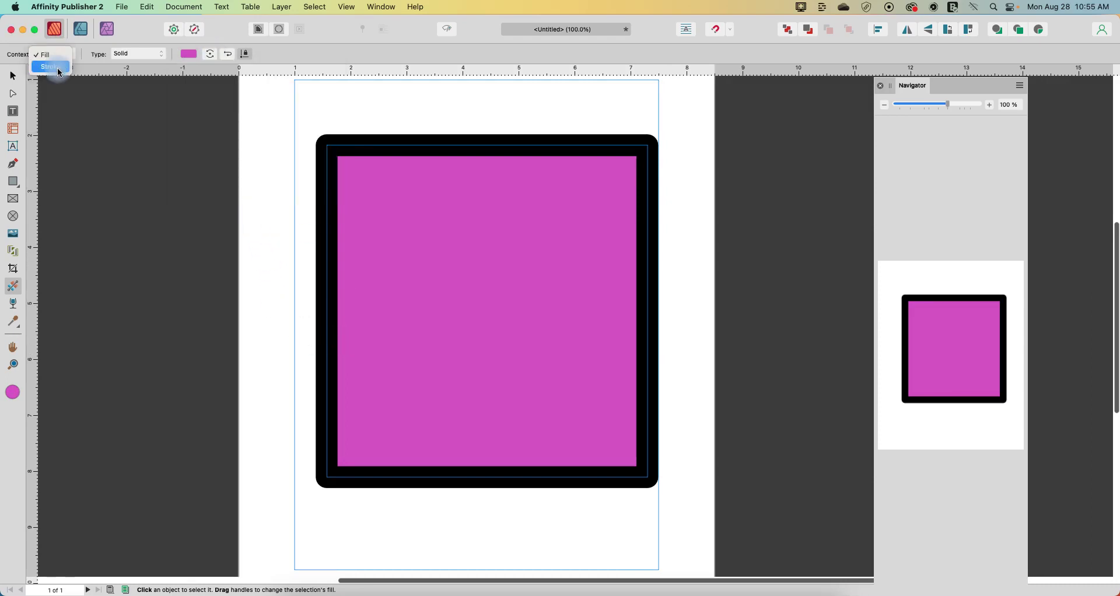
- Switch to Stroke and recolour the square's thick border from black to navy 32397B
{"action": "left_click", "coordinate": [50, 67]}
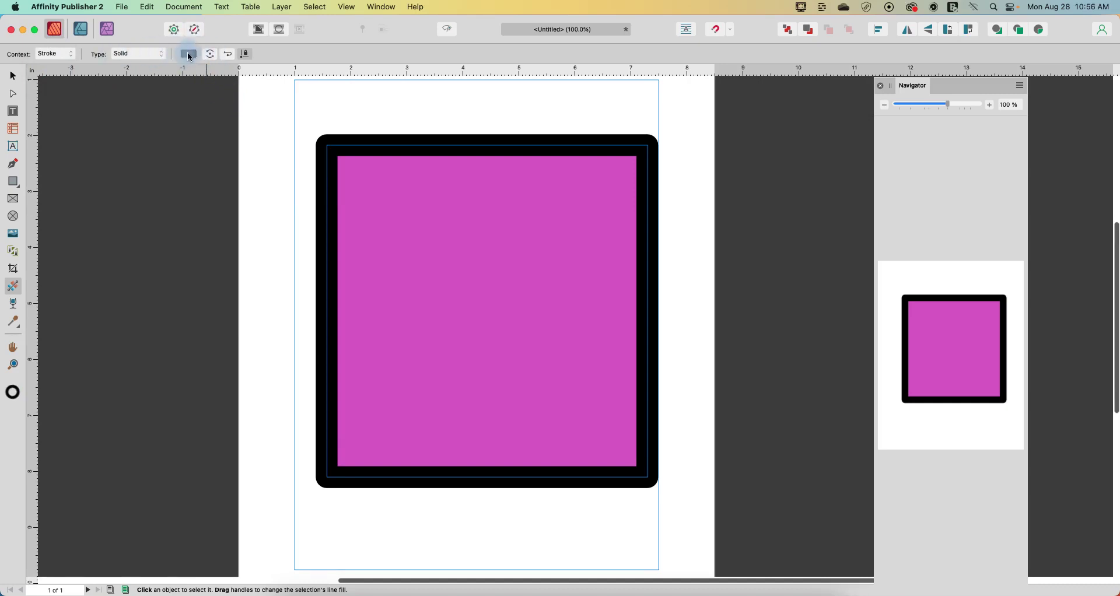
{"action": "left_click", "coordinate": [193, 56]}
{"action": "left_click", "coordinate": [236, 111]}
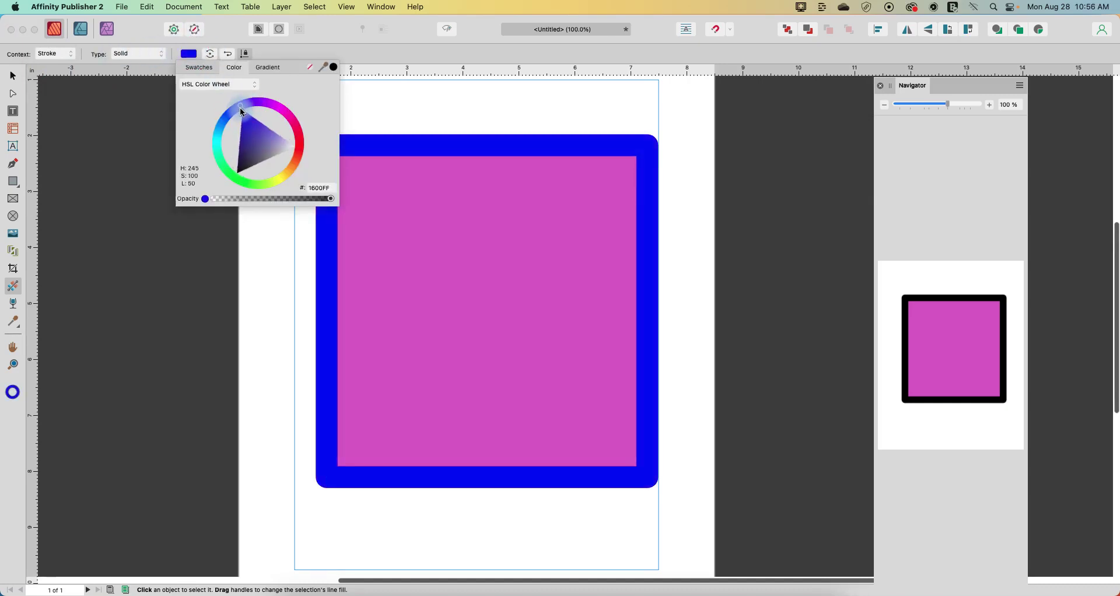
{"action": "left_click_drag", "start_coordinate": [250, 167], "coordinate": [250, 149]}
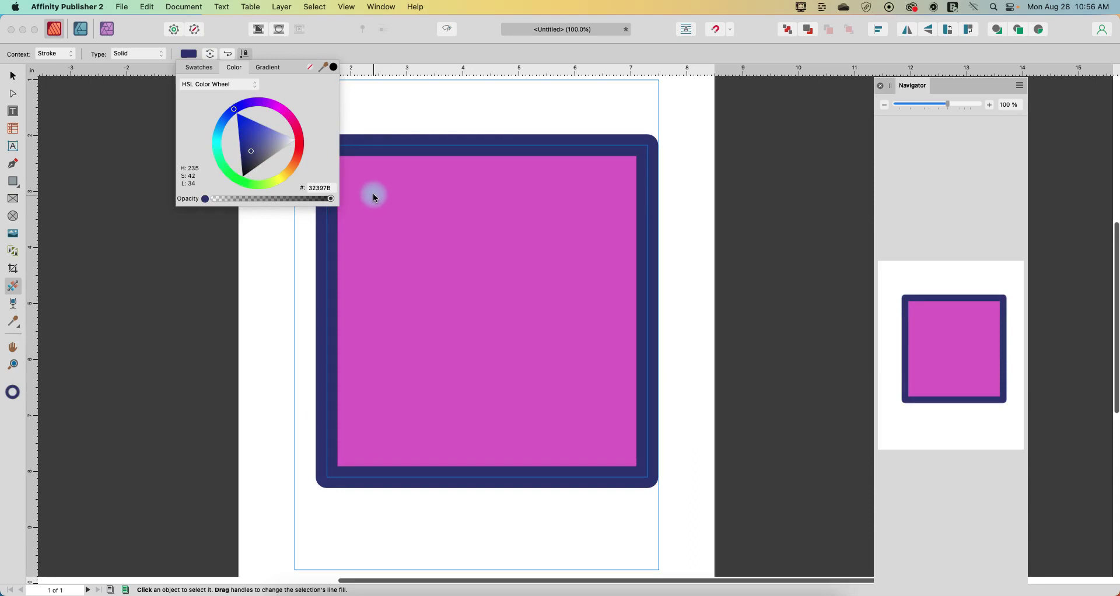
{"action": "left_click", "coordinate": [383, 99]}
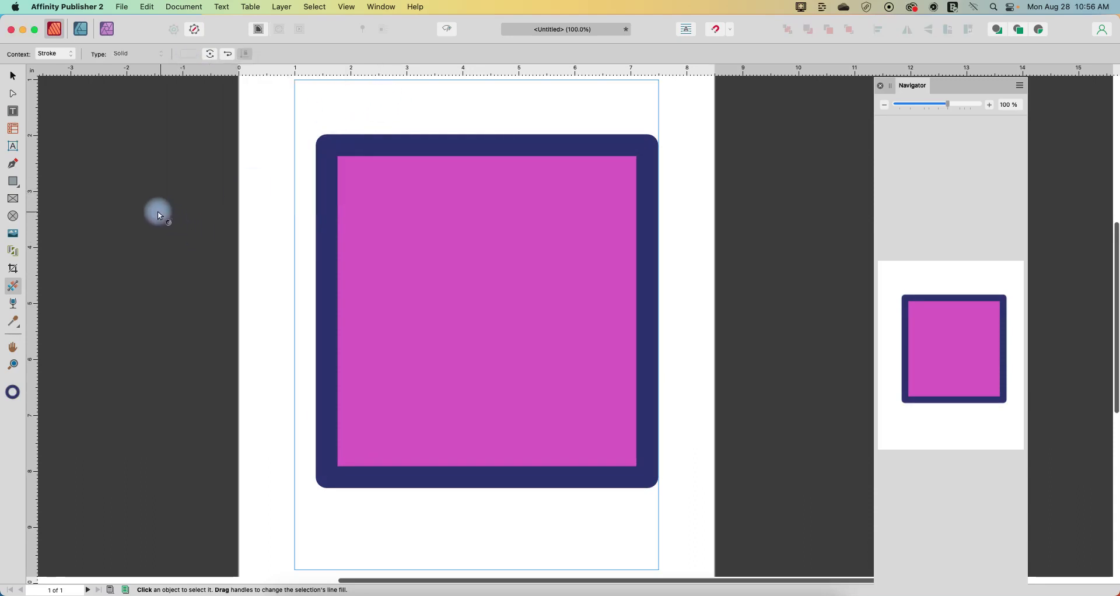
{"action": "left_click", "coordinate": [426, 214]}
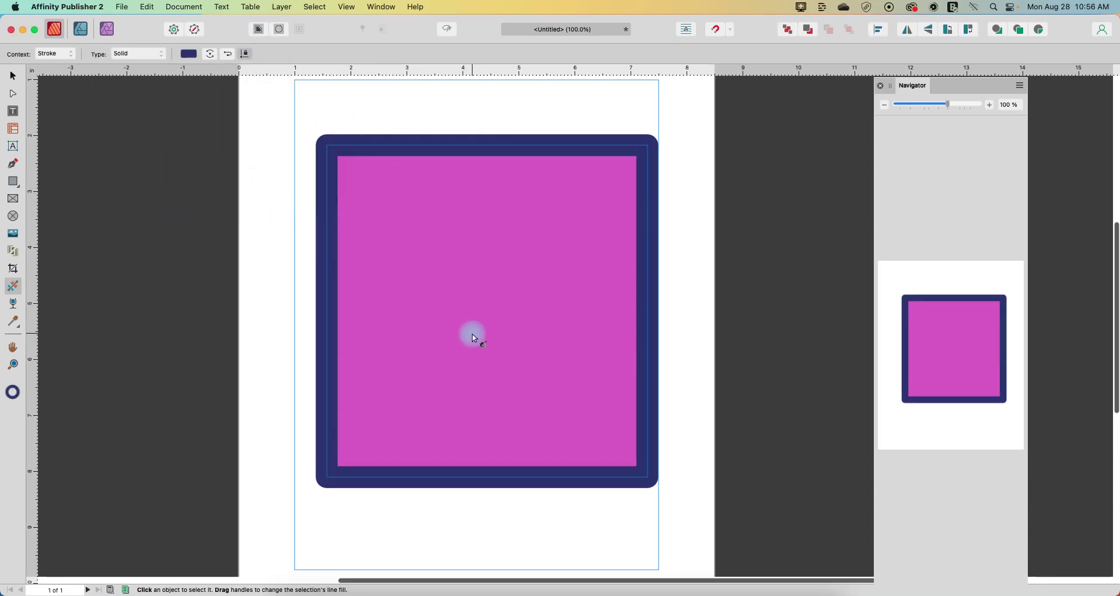
{"action": "left_click", "coordinate": [55, 54]}
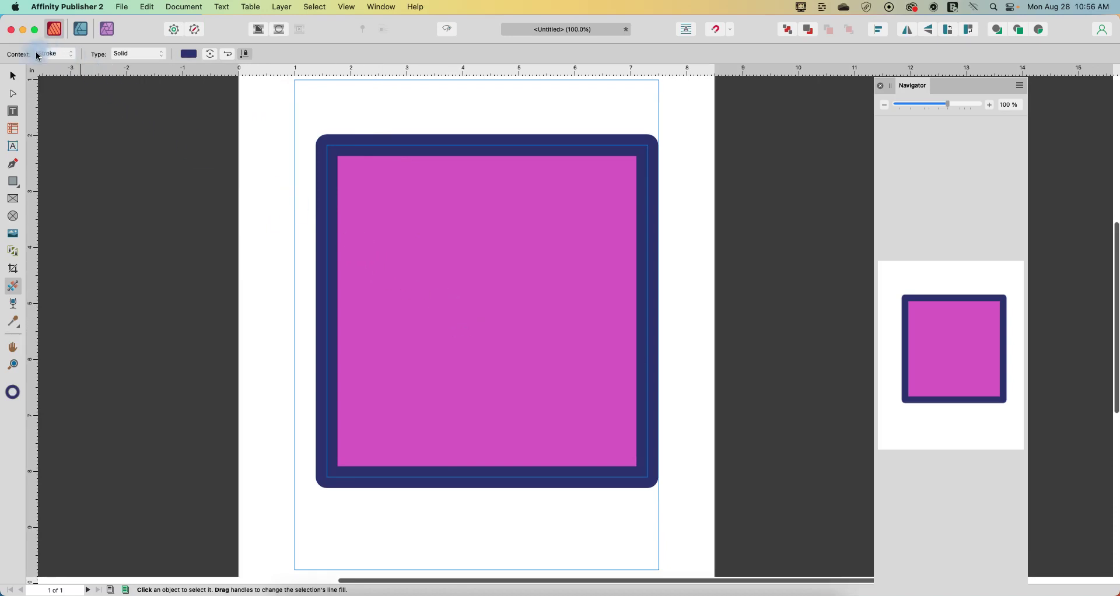
- Change the square's fill type from Solid to a Linear gradient
{"action": "left_click", "coordinate": [53, 46]}
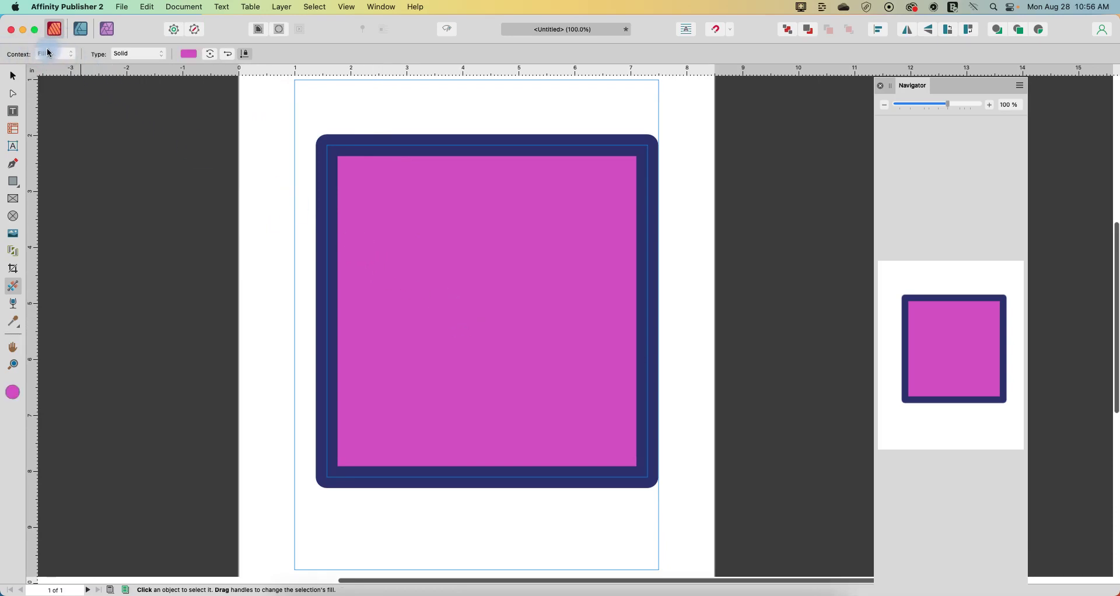
{"action": "left_click", "coordinate": [137, 54]}
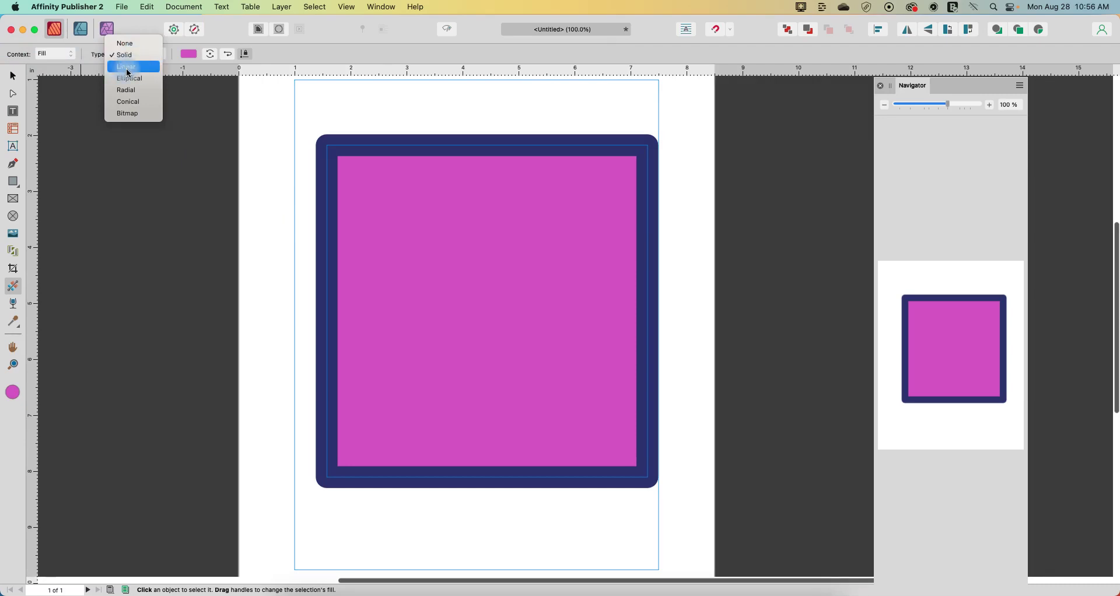
{"action": "left_click", "coordinate": [129, 68]}
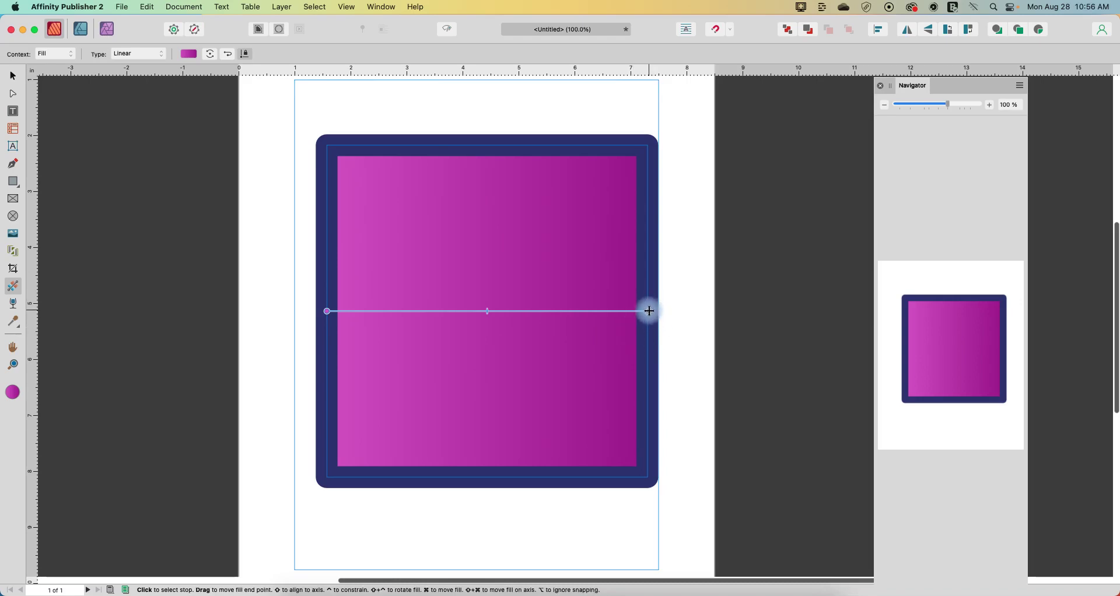
- Adjust the gradient's end points and drag its midpoint left to 18%
{"action": "left_click_drag", "start_coordinate": [647, 311], "coordinate": [582, 310]}
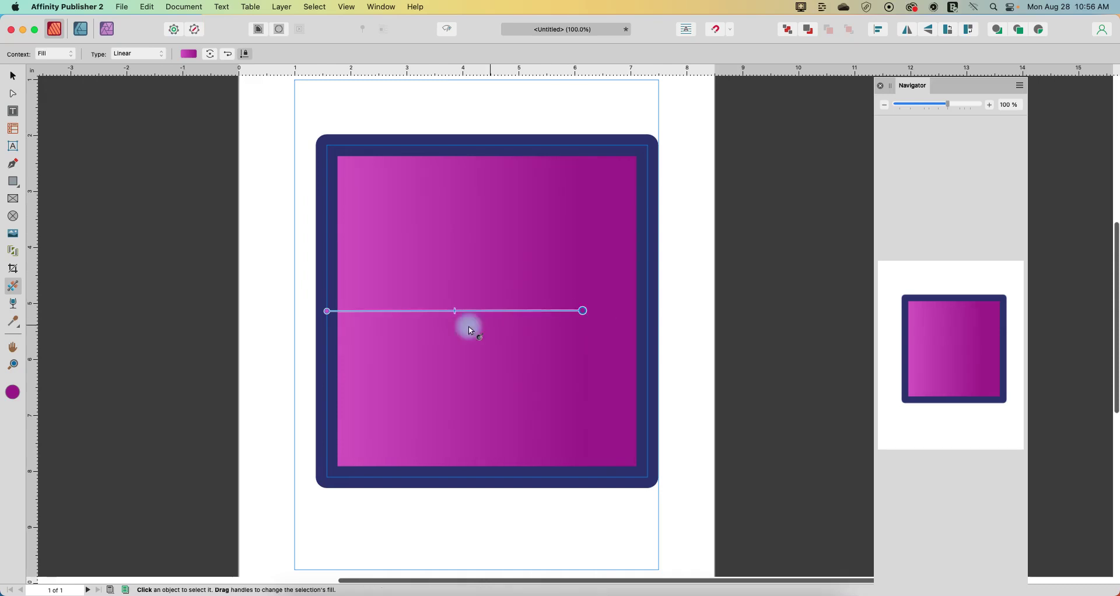
{"action": "mouse_move", "coordinate": [328, 310]}
{"action": "left_mouse_down"}
{"action": "mouse_move", "coordinate": [385, 309]}
{"action": "mouse_move", "coordinate": [327, 314]}
{"action": "left_mouse_up"}
{"action": "left_click_drag", "start_coordinate": [583, 311], "coordinate": [648, 314]}
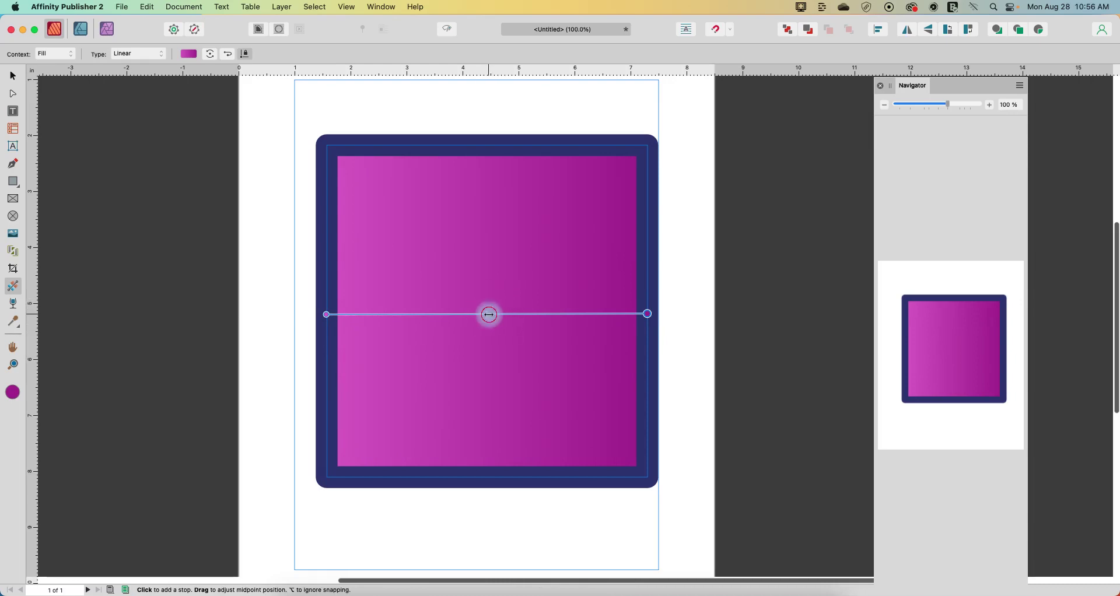
{"action": "mouse_move", "coordinate": [488, 314]}
{"action": "left_mouse_down"}
{"action": "mouse_move", "coordinate": [604, 314]}
{"action": "mouse_move", "coordinate": [371, 315]}
{"action": "mouse_move", "coordinate": [638, 312]}
{"action": "left_mouse_up"}
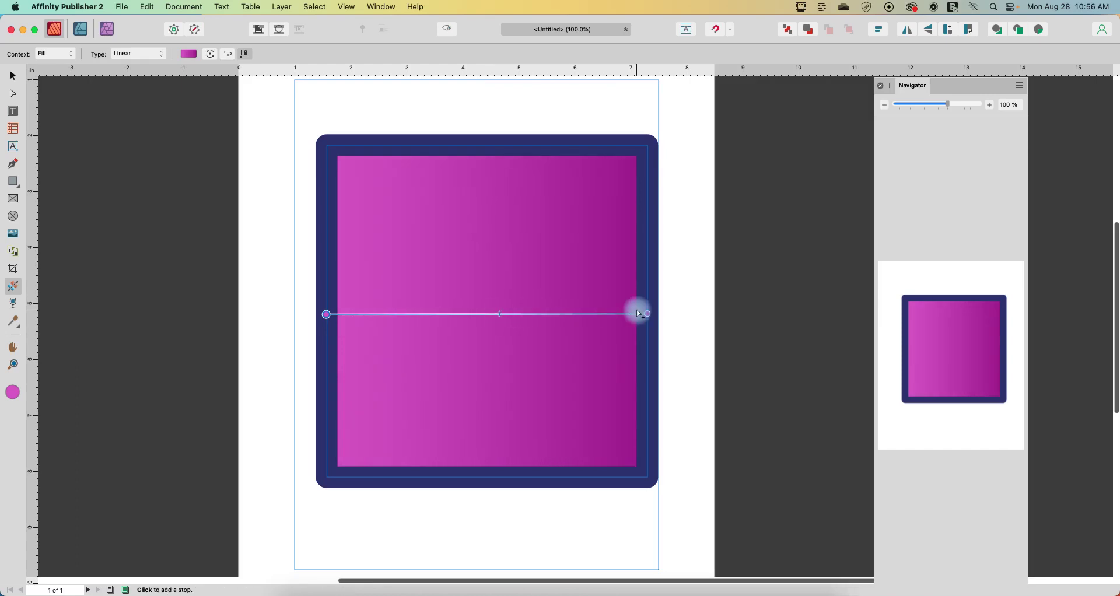
{"action": "left_click", "coordinate": [646, 313]}
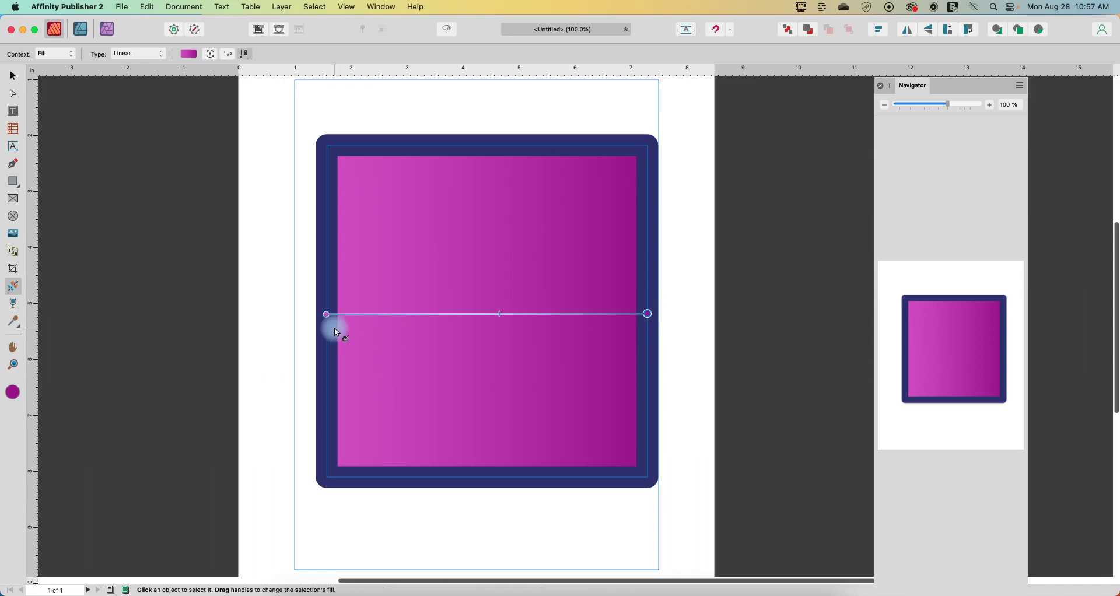
{"action": "left_click_drag", "start_coordinate": [498, 314], "coordinate": [389, 314]}
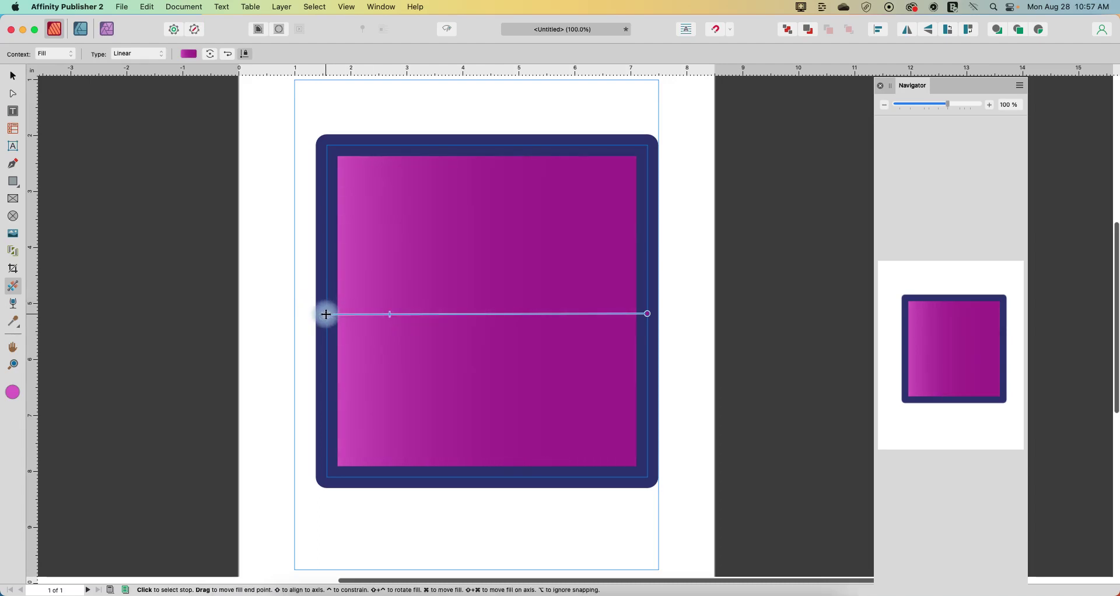
{"action": "double_click", "coordinate": [390, 315]}
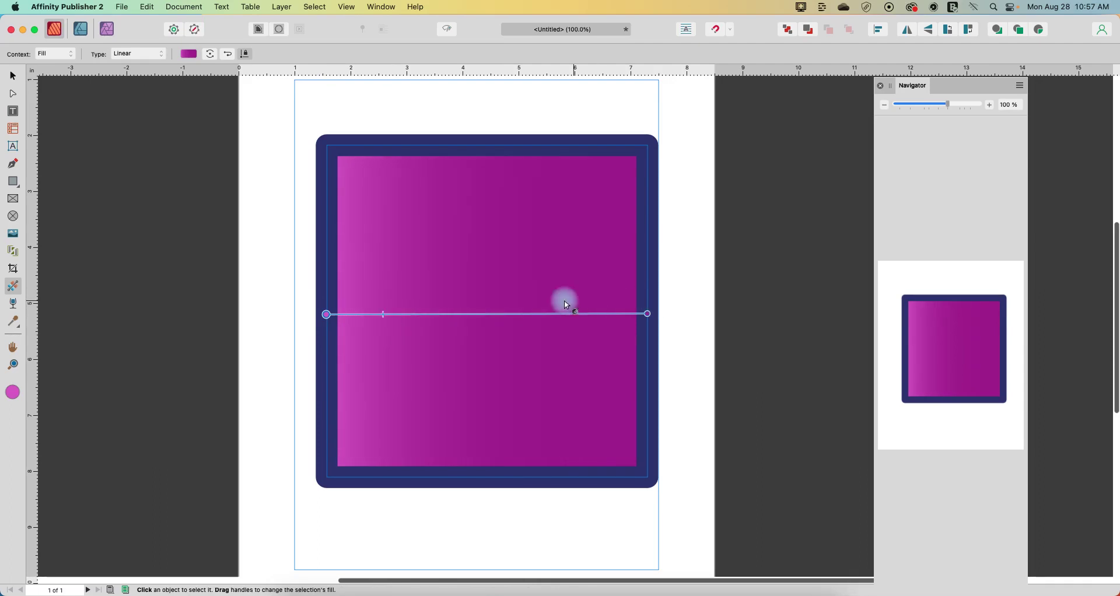
{"action": "mouse_move", "coordinate": [487, 314]}
{"action": "left_mouse_down"}
{"action": "mouse_move", "coordinate": [353, 312]}
{"action": "mouse_move", "coordinate": [383, 315]}
{"action": "left_mouse_up"}
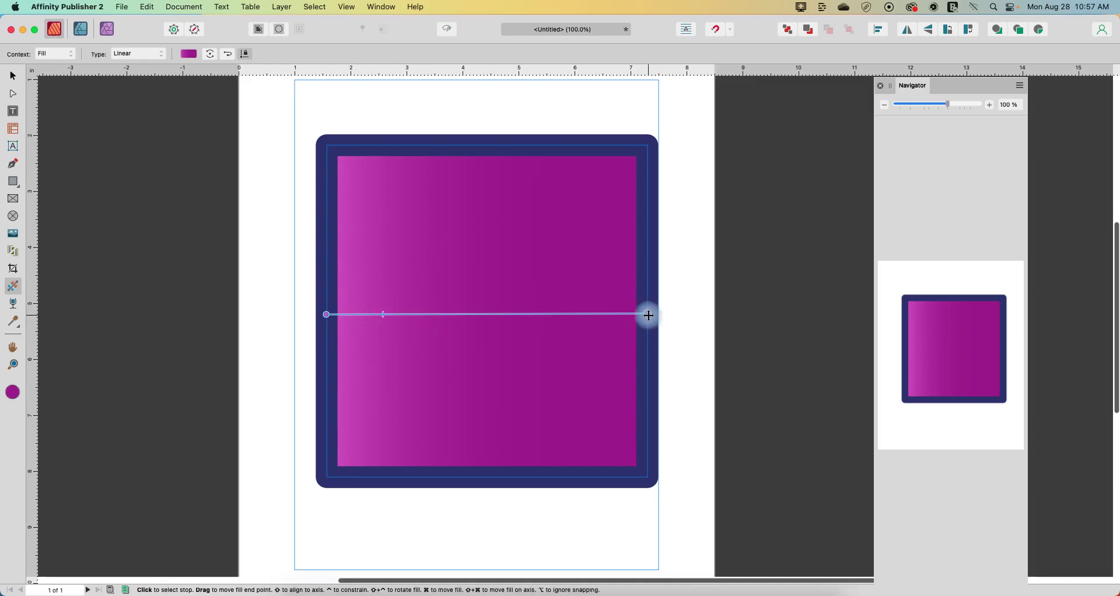
{"action": "left_click", "coordinate": [188, 53]}
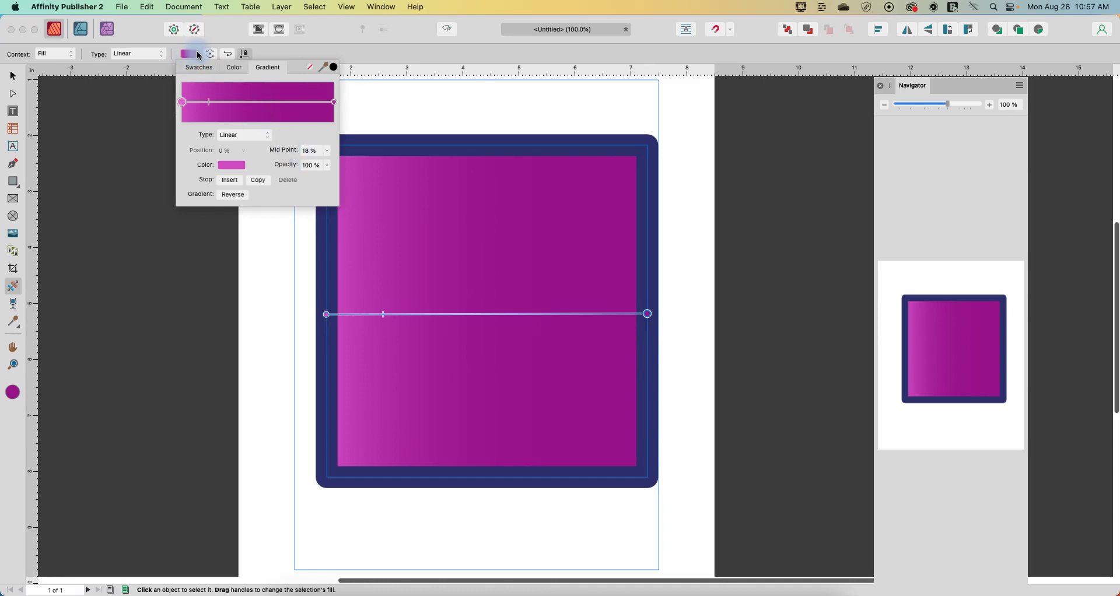
- Set the gradient's Mid Point to 50% in the gradient popup
{"action": "left_click", "coordinate": [282, 71]}
{"action": "mouse_move", "coordinate": [209, 102]}
{"action": "left_mouse_down"}
{"action": "mouse_move", "coordinate": [277, 102]}
{"action": "mouse_move", "coordinate": [231, 103]}
{"action": "mouse_move", "coordinate": [272, 104]}
{"action": "mouse_move", "coordinate": [256, 101]}
{"action": "left_mouse_up"}
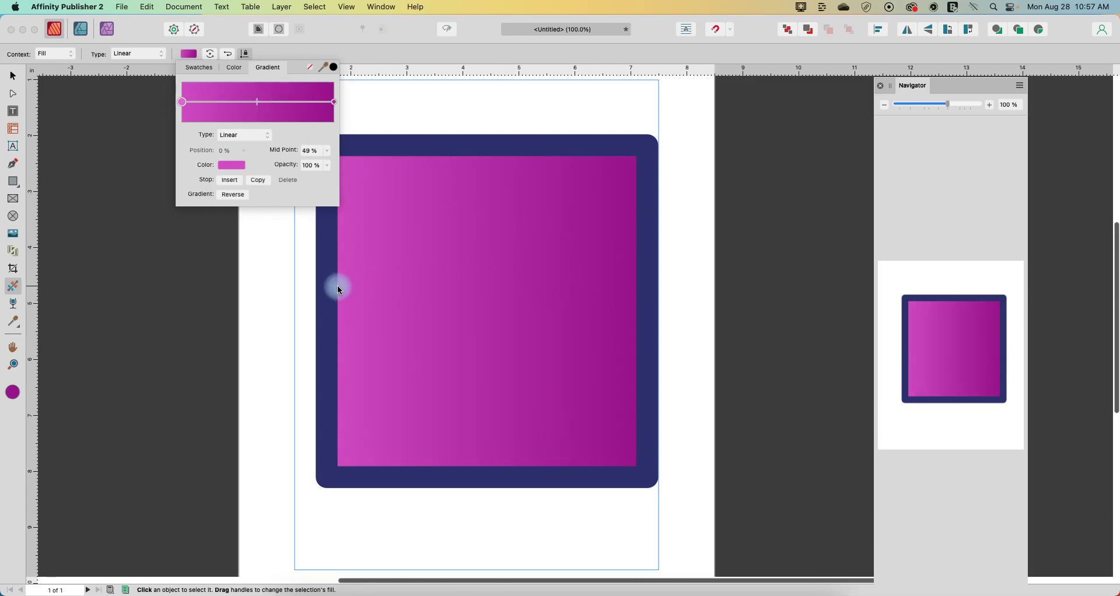
{"action": "left_click", "coordinate": [327, 150]}
{"action": "mouse_move", "coordinate": [325, 164]}
{"action": "left_mouse_down"}
{"action": "mouse_move", "coordinate": [357, 166]}
{"action": "mouse_move", "coordinate": [290, 165]}
{"action": "mouse_move", "coordinate": [333, 165]}
{"action": "left_mouse_up"}
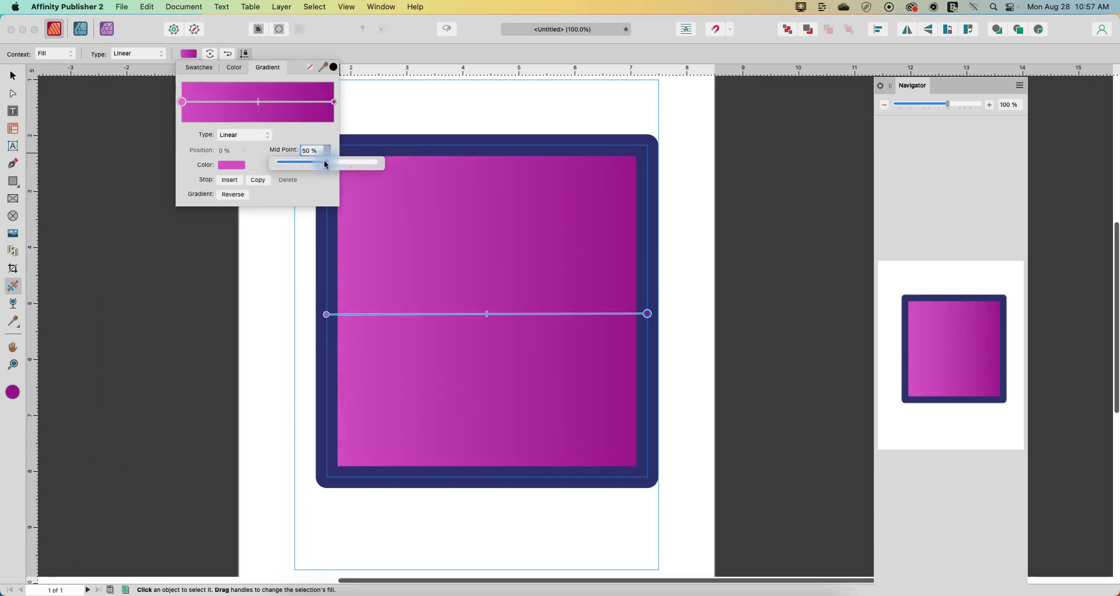
{"action": "left_click", "coordinate": [309, 132]}
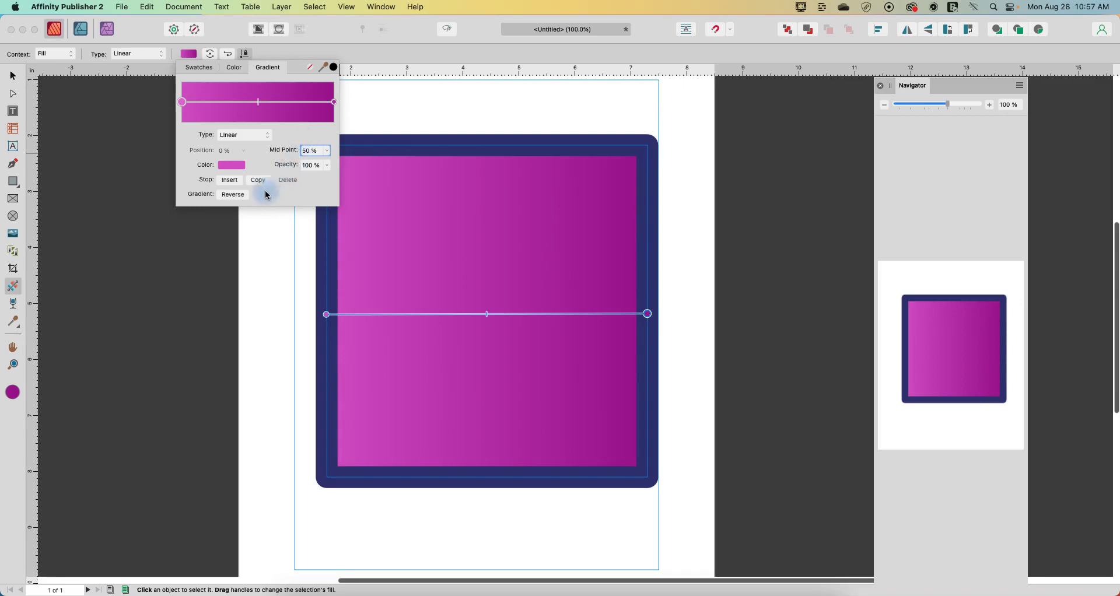
- Reverse the gradient so it runs from deep magenta on the left to light magenta on the right
{"action": "left_click", "coordinate": [235, 197]}
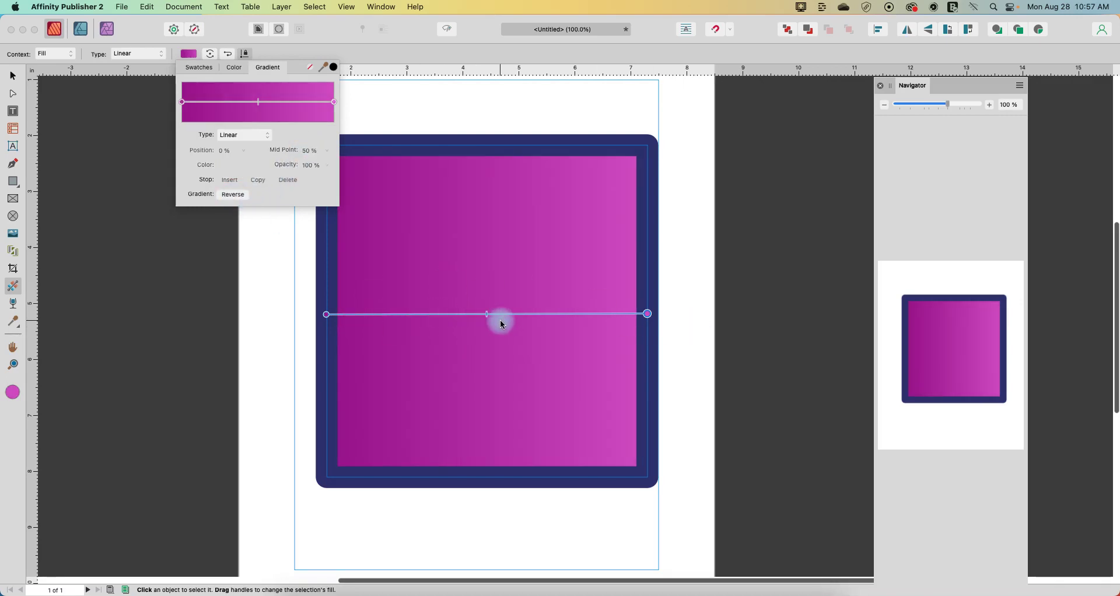
{"action": "left_click", "coordinate": [231, 57]}
{"action": "left_click", "coordinate": [231, 56]}
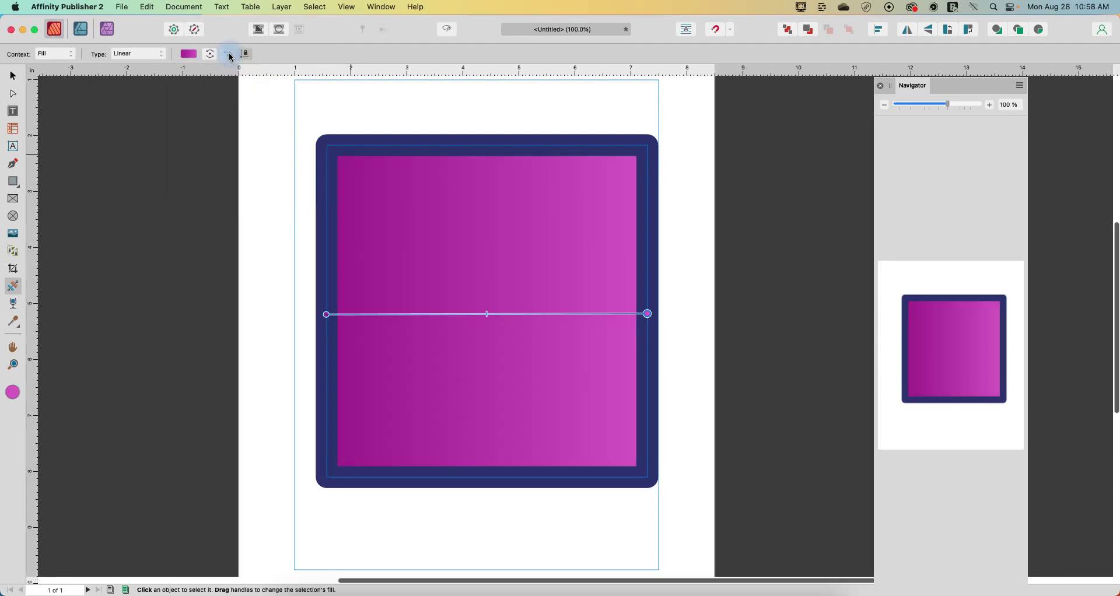
{"action": "left_click", "coordinate": [185, 55]}
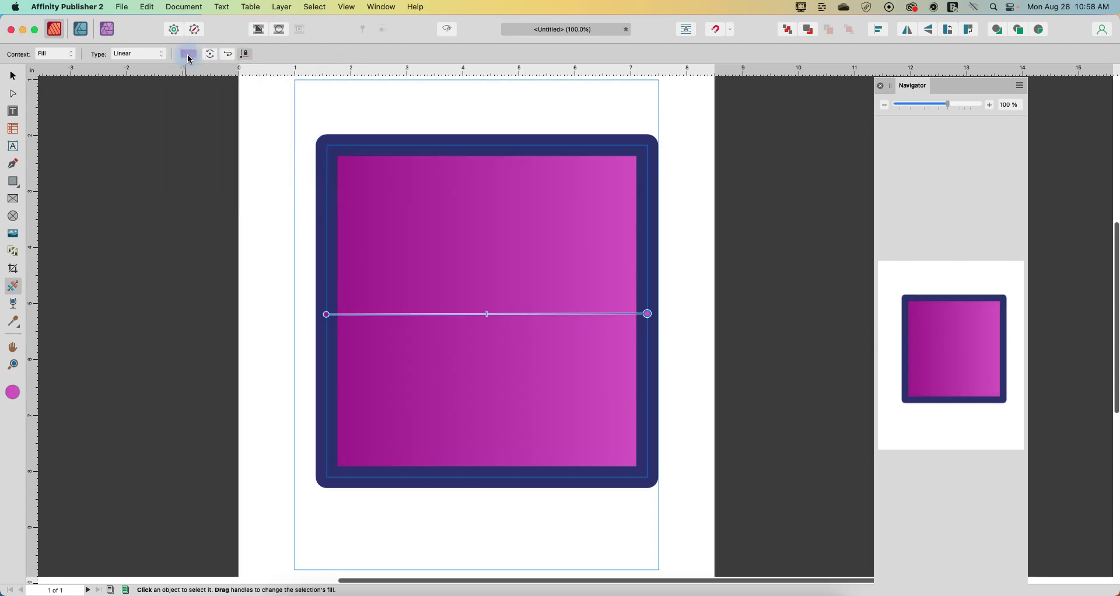
{"action": "left_click", "coordinate": [291, 179]}
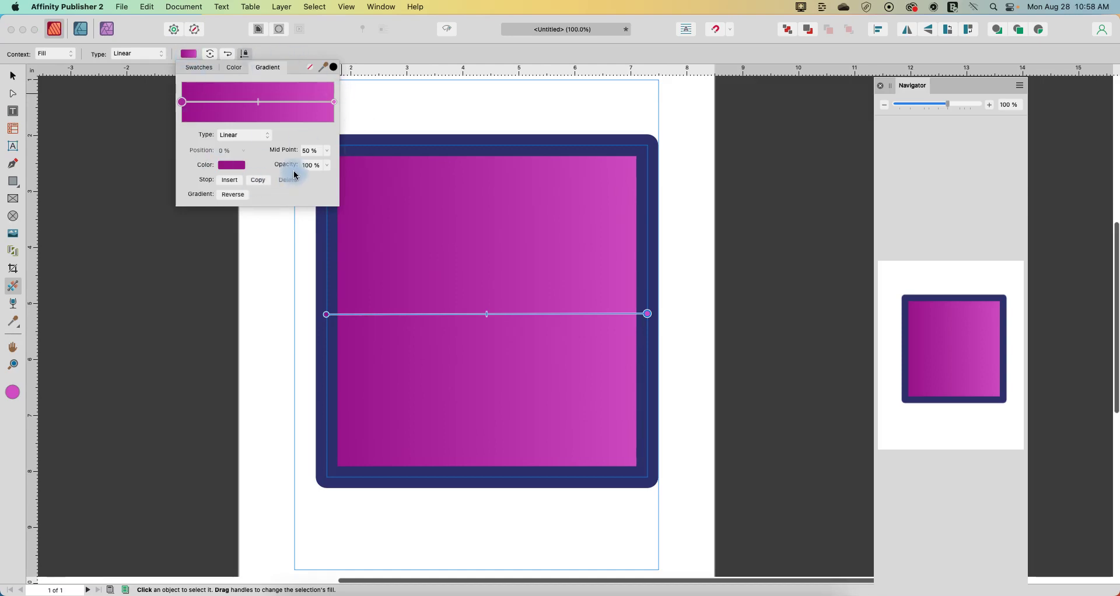
{"action": "left_click", "coordinate": [183, 104]}
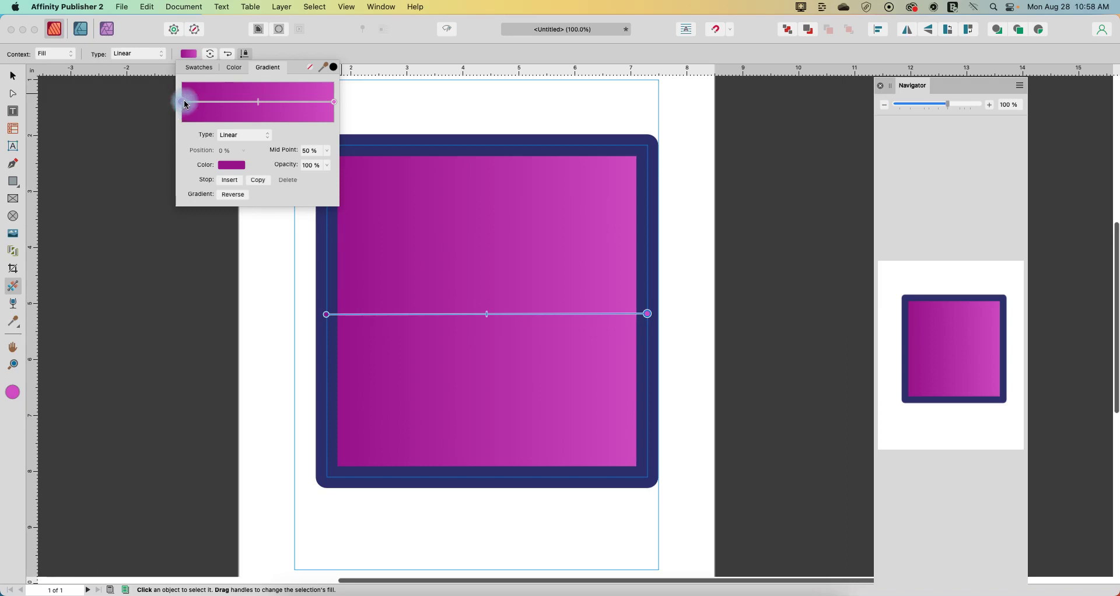
- Change the gradient's left colour stop to blue 2A4FA6 on the HSL wheel
{"action": "left_click", "coordinate": [232, 166]}
{"action": "left_click", "coordinate": [288, 252]}
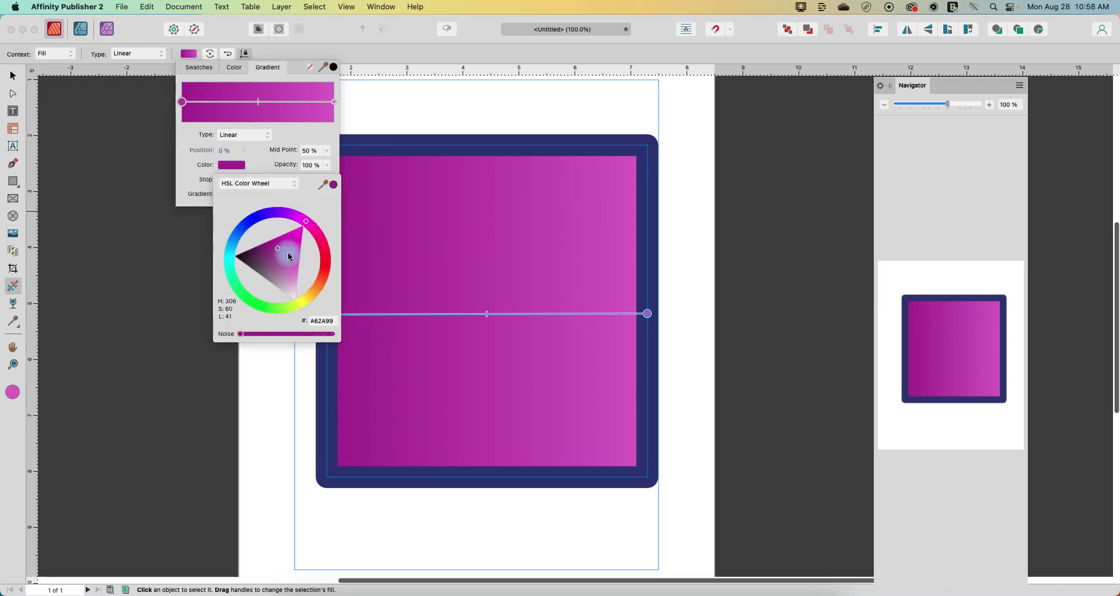
{"action": "left_click_drag", "start_coordinate": [261, 219], "coordinate": [243, 232]}
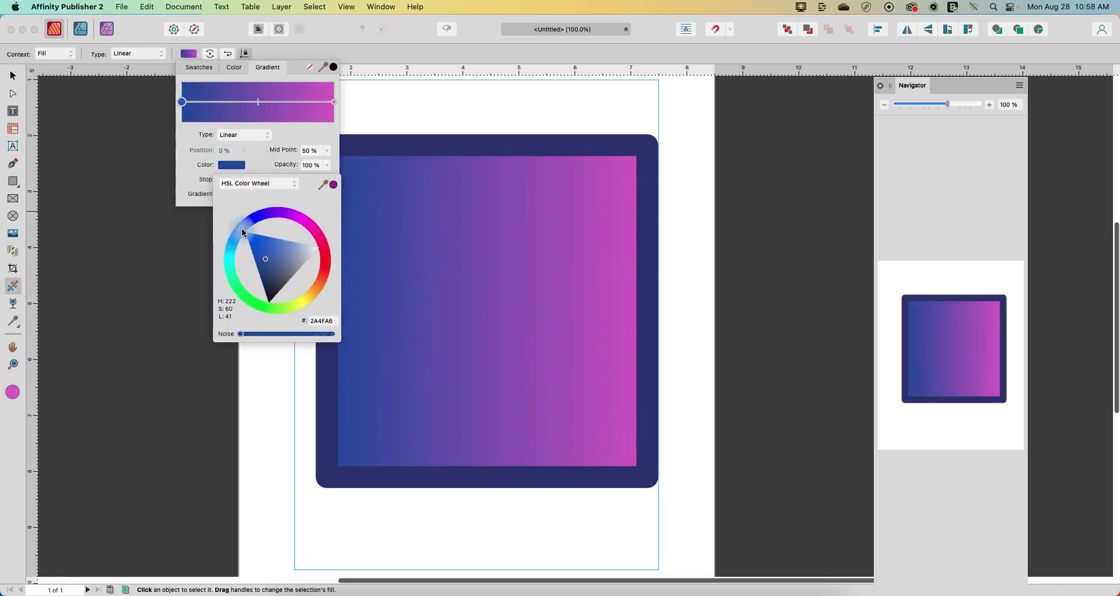
{"action": "left_click", "coordinate": [339, 105]}
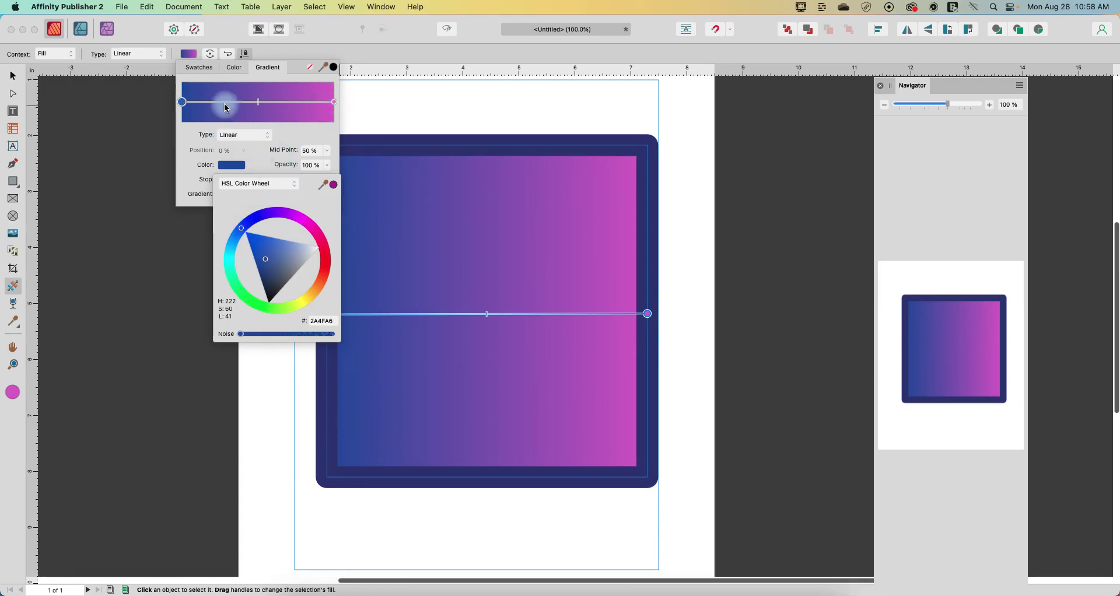
- Set the gradient's right colour stop to pale teal 9AD6D5 by shifting hue to cyan and lightening
{"action": "left_click", "coordinate": [334, 103]}
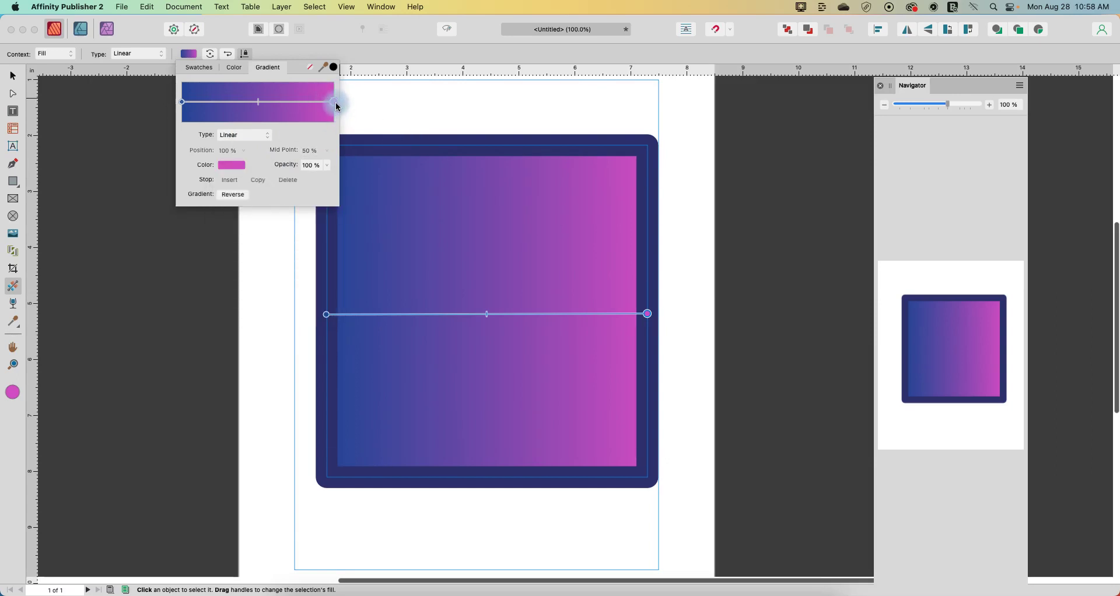
{"action": "left_click", "coordinate": [233, 168]}
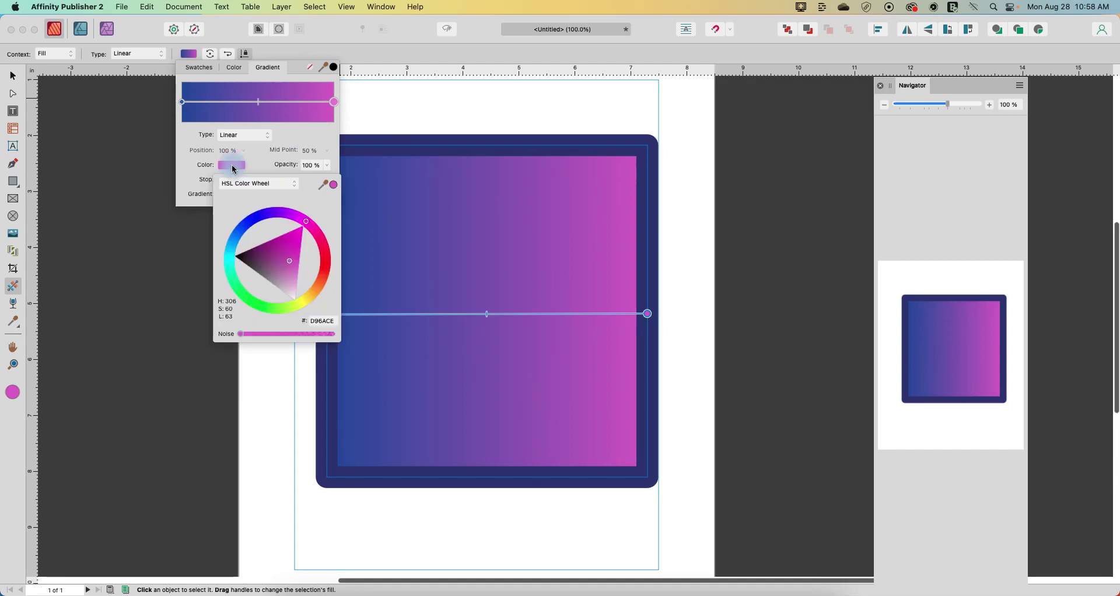
{"action": "left_click", "coordinate": [236, 281]}
{"action": "left_click_drag", "start_coordinate": [233, 275], "coordinate": [232, 260]}
{"action": "left_click", "coordinate": [268, 253]}
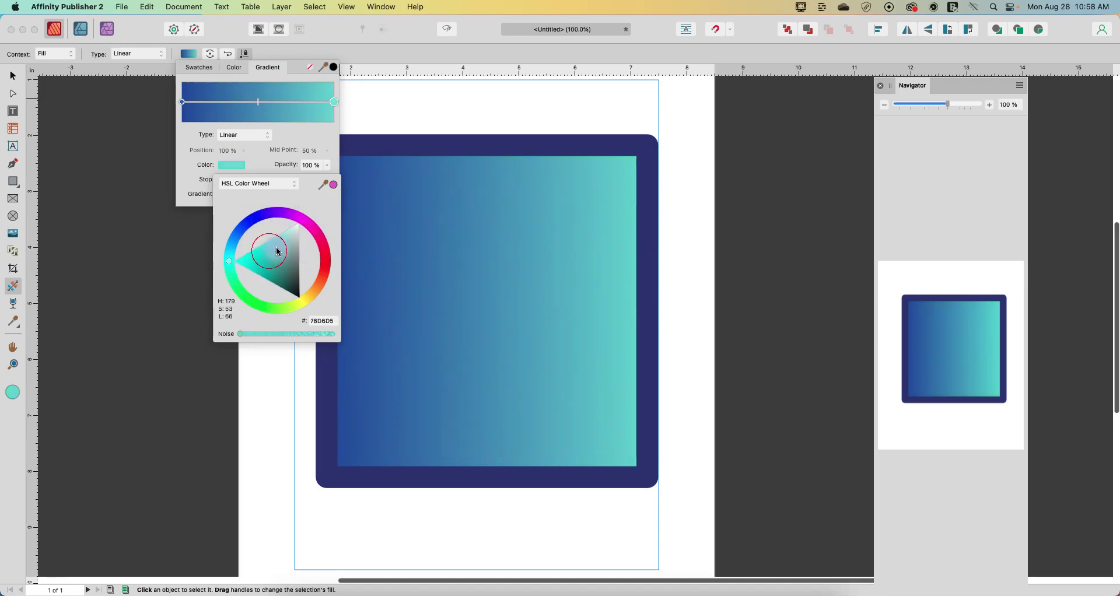
{"action": "left_click", "coordinate": [335, 357]}
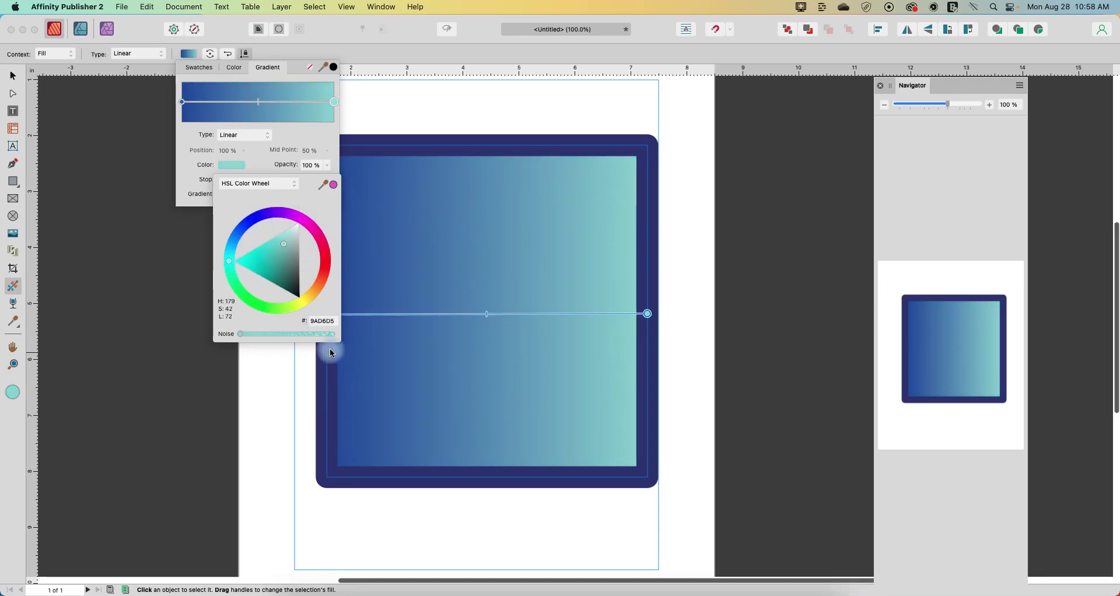
{"action": "left_click", "coordinate": [195, 103]}
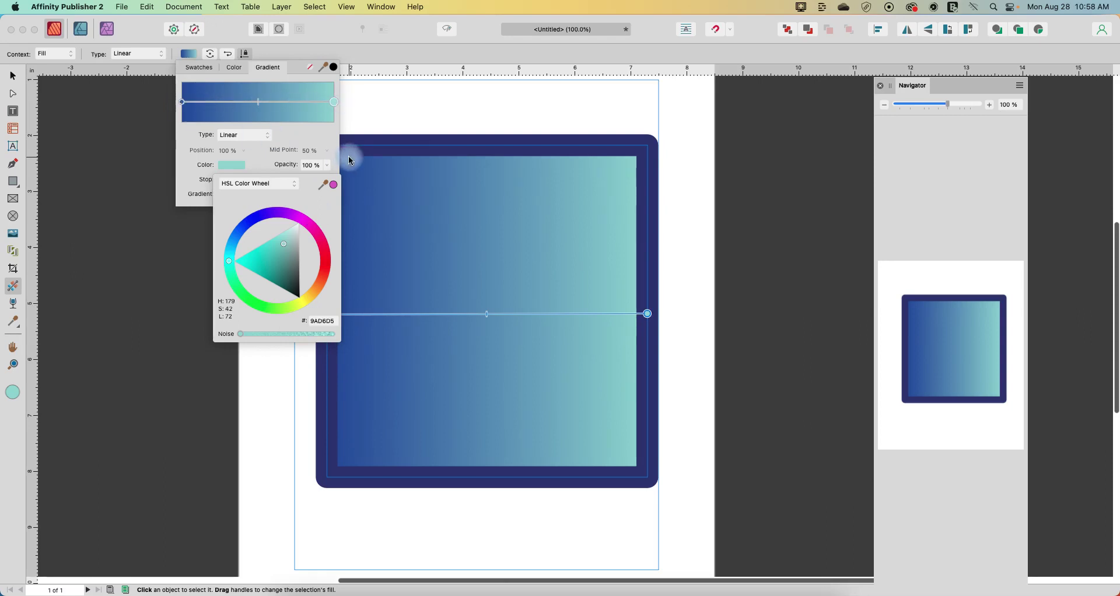
{"action": "left_click", "coordinate": [298, 139]}
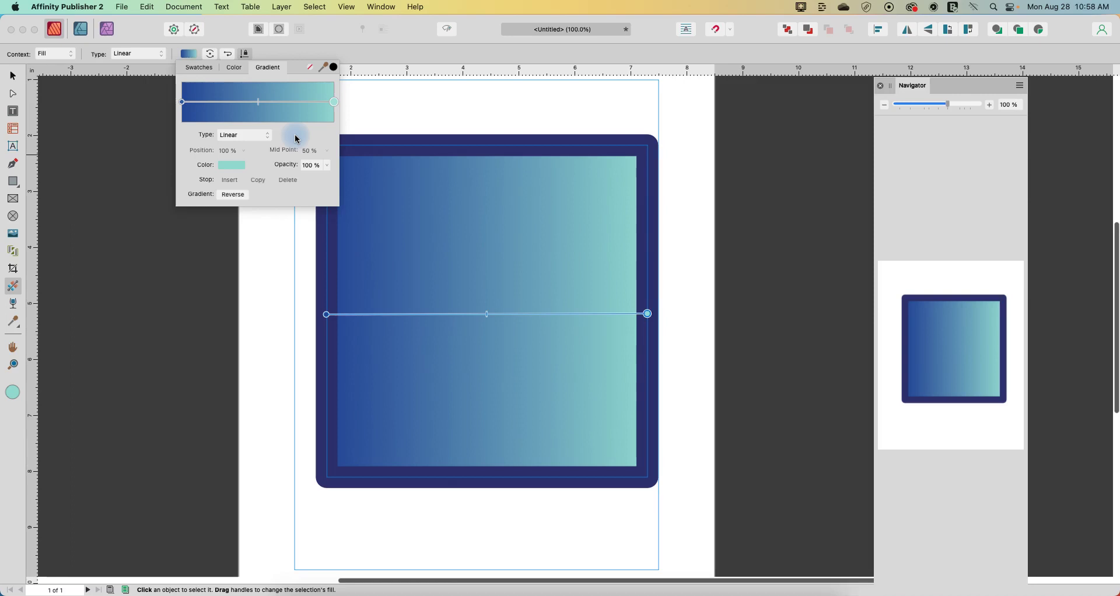
- Deselect the square to preview the blue-to-teal fill, then reselect it
{"action": "left_click", "coordinate": [441, 103]}
{"action": "left_click", "coordinate": [680, 321]}
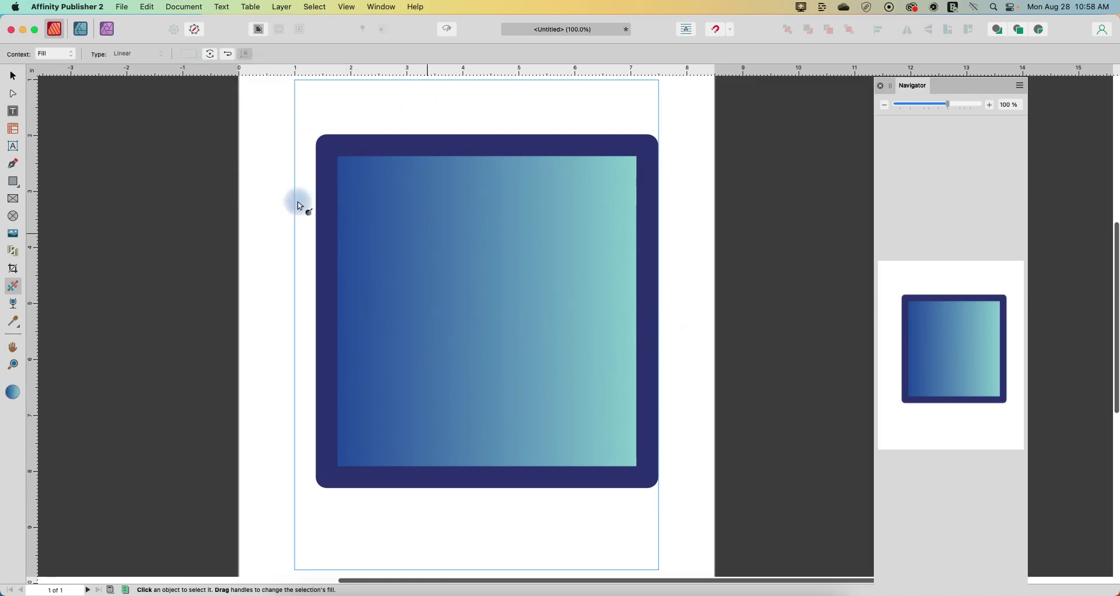
{"action": "left_click", "coordinate": [400, 270]}
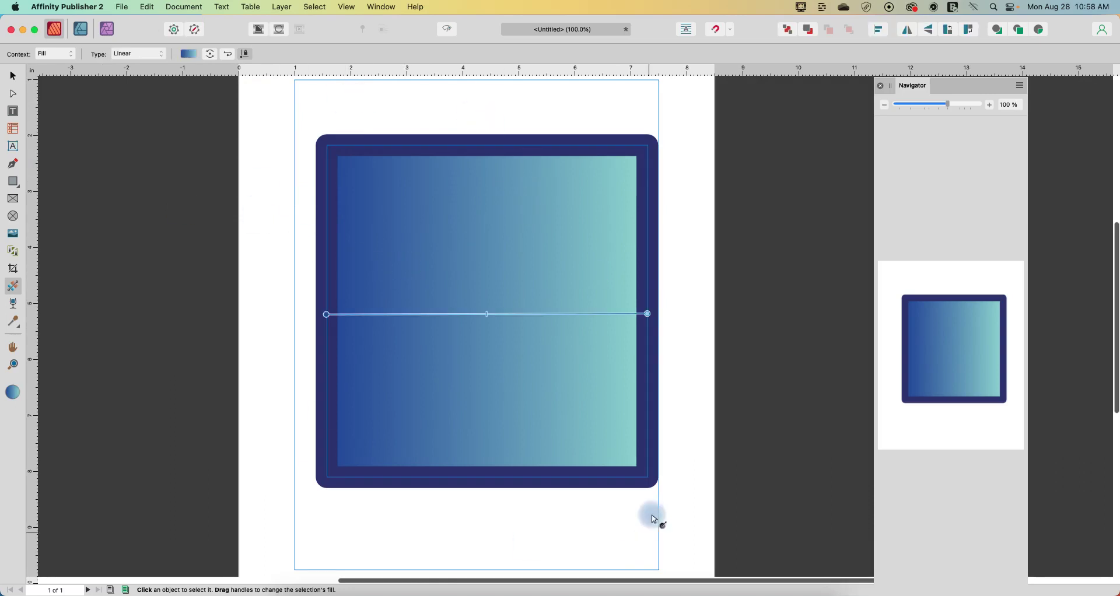
- Switch the square's gradient fill type from Linear to Elliptical
{"action": "left_click", "coordinate": [136, 56]}
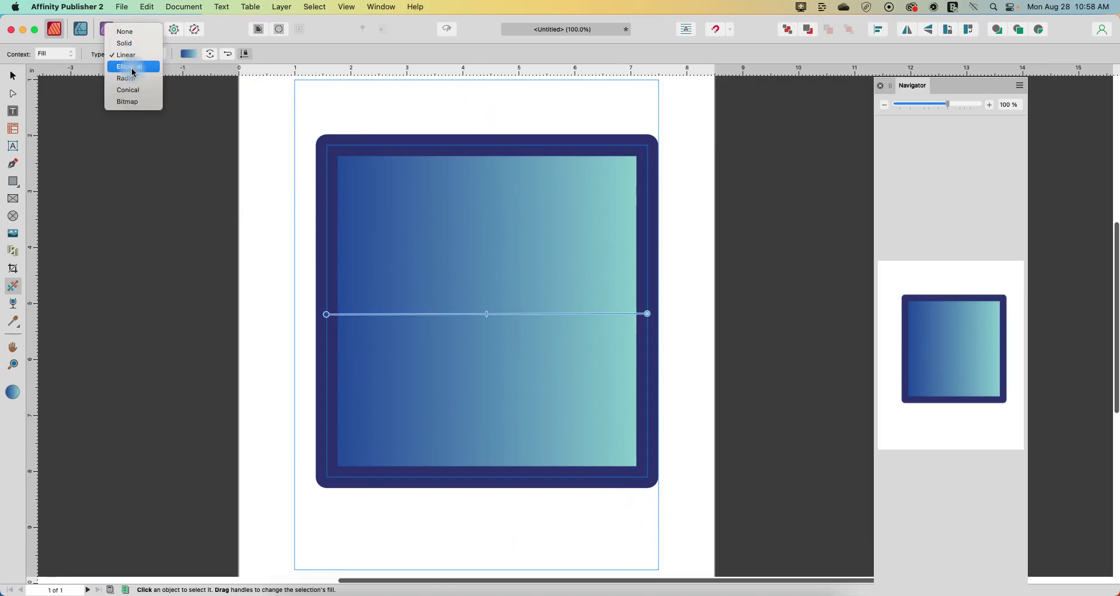
{"action": "left_click", "coordinate": [134, 67]}
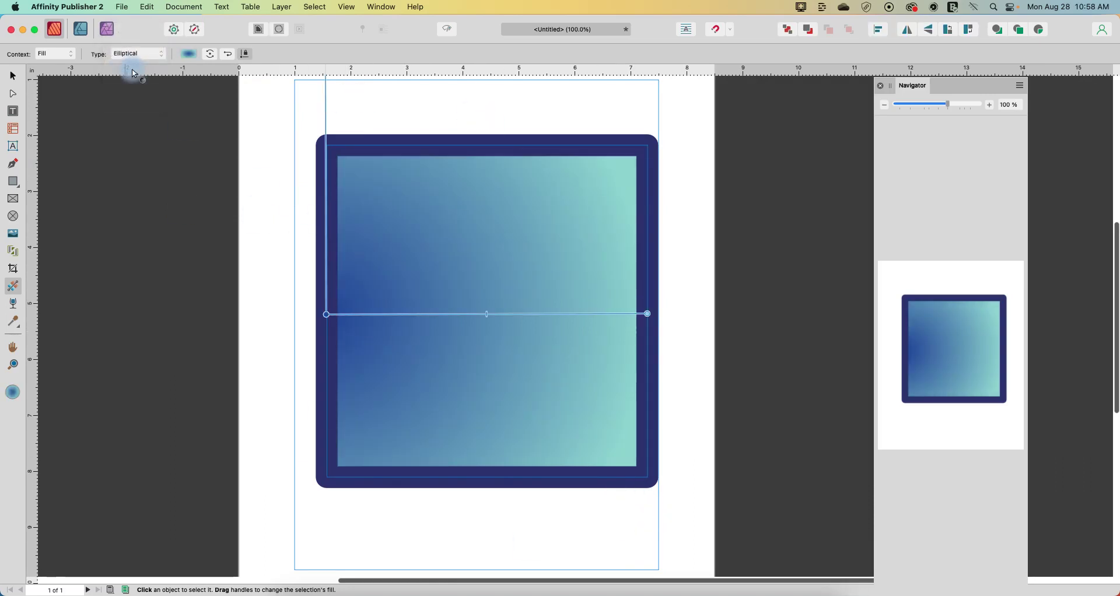
{"action": "scroll", "coordinate": [325, 265], "scroll_direction": "up", "scroll_amount": 3}
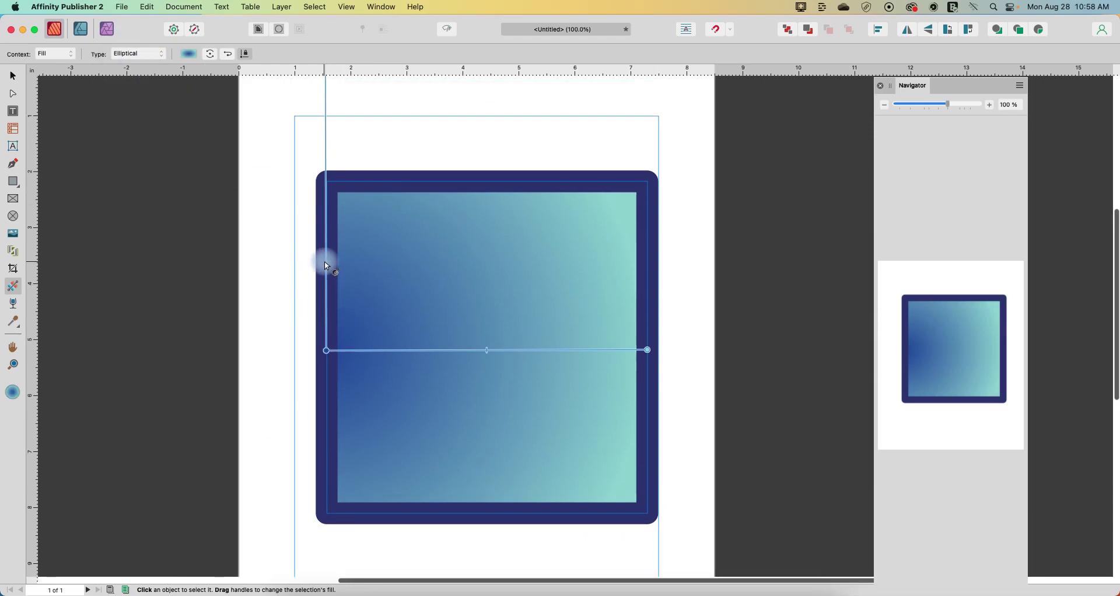
{"action": "scroll", "coordinate": [324, 261], "scroll_direction": "up", "scroll_amount": 5}
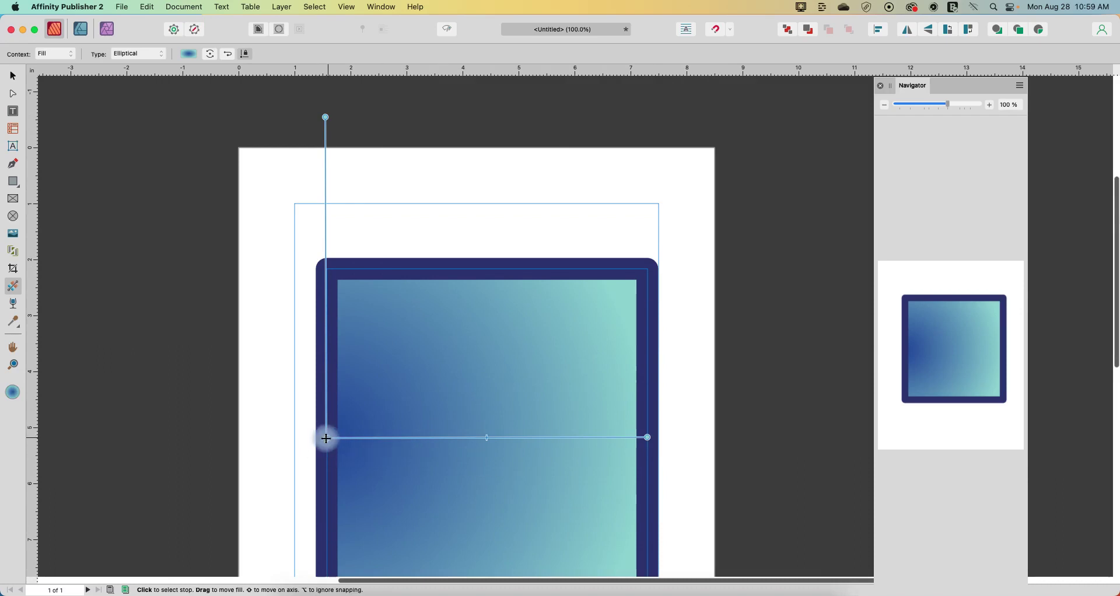
- Move the ellipse's dark blue centre to the square's middle and pull its radius to the top edge
{"action": "left_click_drag", "start_coordinate": [325, 439], "coordinate": [492, 446]}
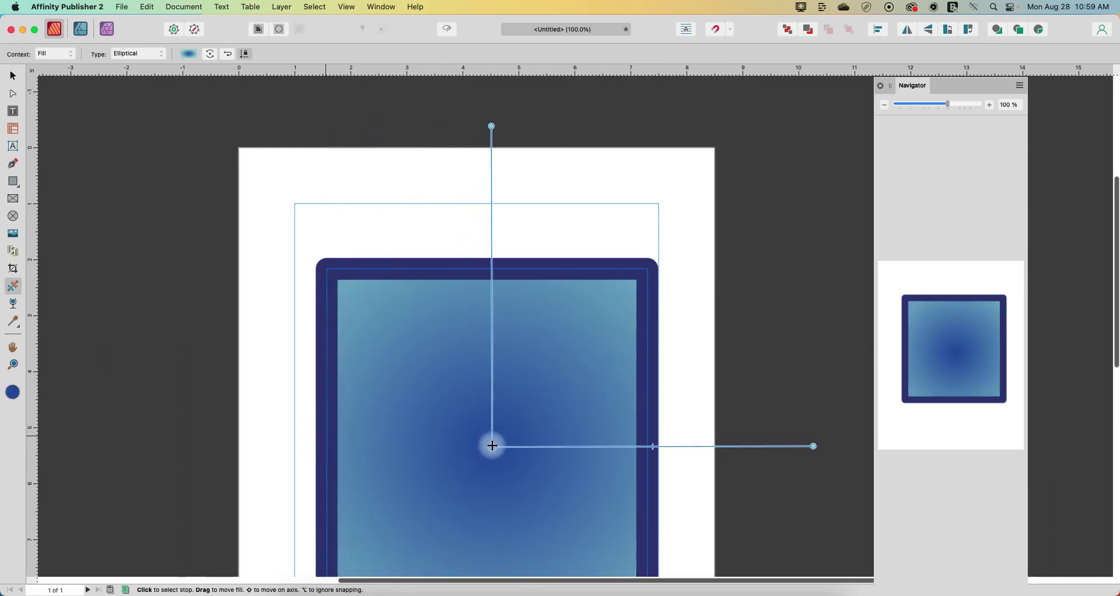
{"action": "scroll", "coordinate": [476, 435], "scroll_direction": "down", "scroll_amount": 3}
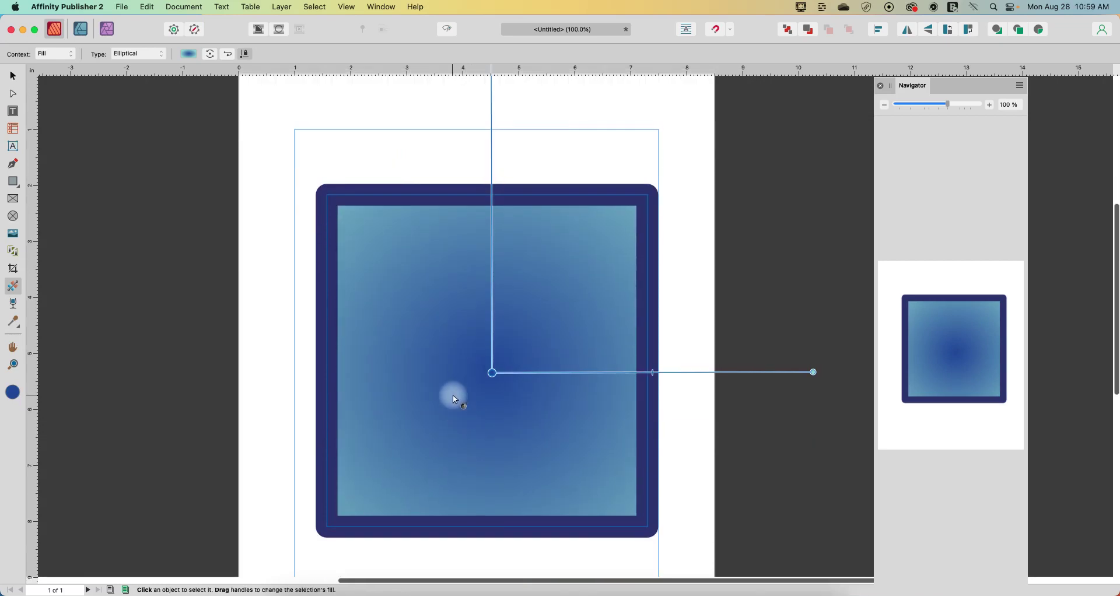
{"action": "scroll", "coordinate": [452, 394], "scroll_direction": "up", "scroll_amount": 2}
{"action": "left_click_drag", "start_coordinate": [492, 88], "coordinate": [494, 150]}
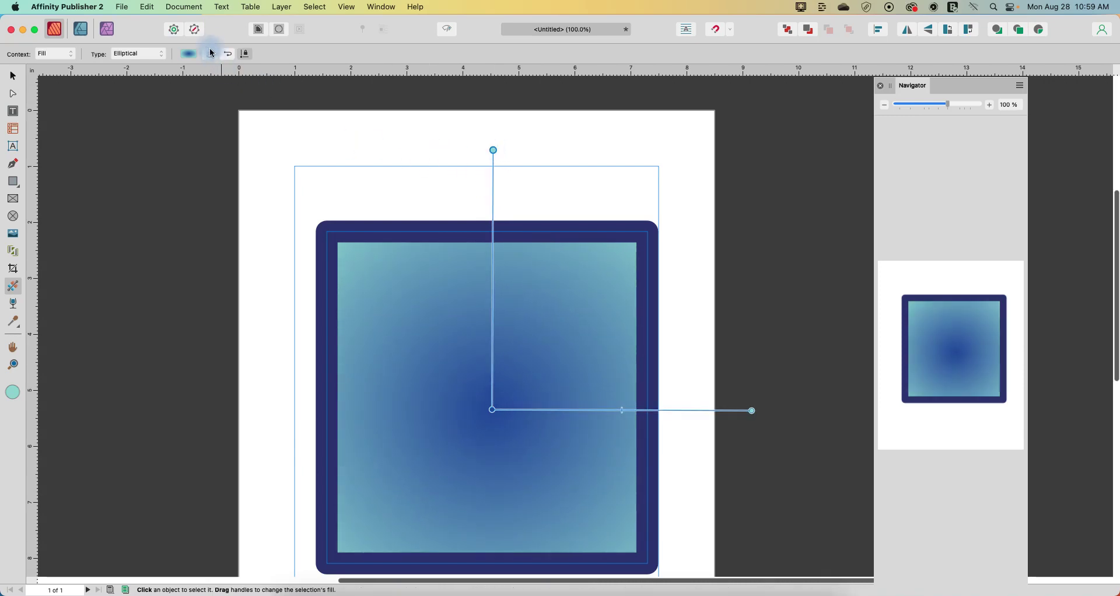
- Rotate the elliptical gradient by quarter turns with the rotate button
{"action": "left_click", "coordinate": [211, 57]}
{"action": "left_click", "coordinate": [212, 54]}
{"action": "left_click", "coordinate": [211, 54]}
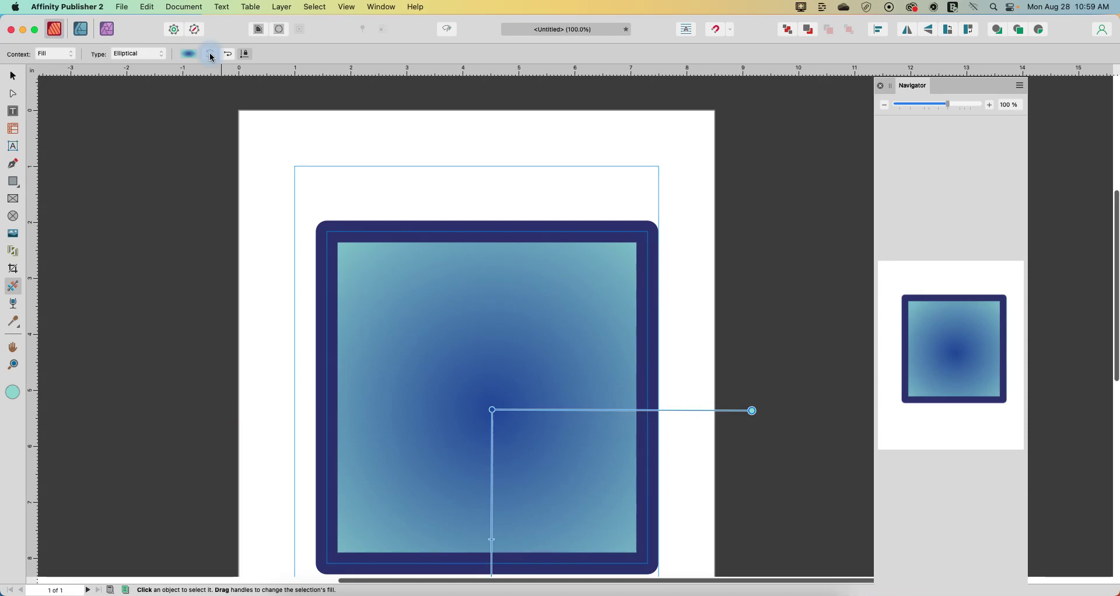
- Reverse the gradient so pale teal sits at the centre and dark blue at the edges
{"action": "left_click", "coordinate": [232, 56]}
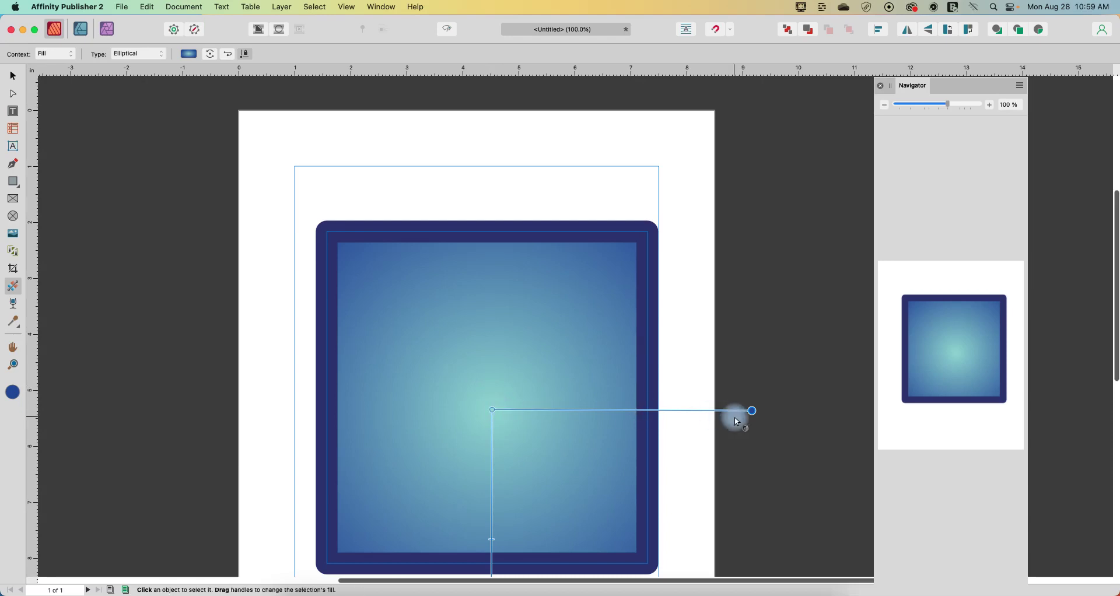
{"action": "left_click", "coordinate": [187, 54]}
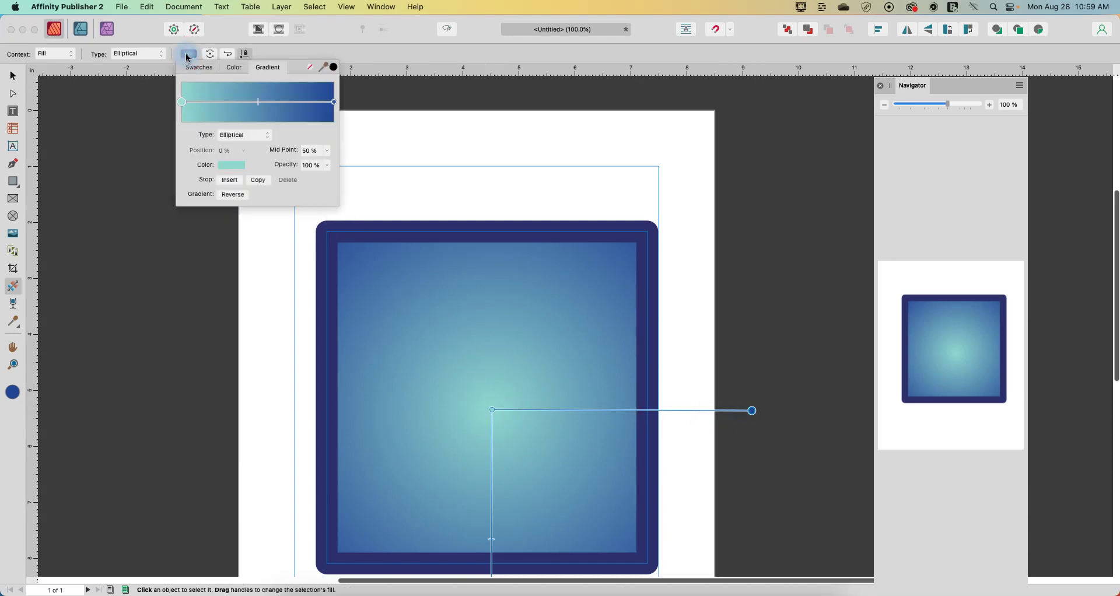
{"action": "left_click", "coordinate": [228, 55]}
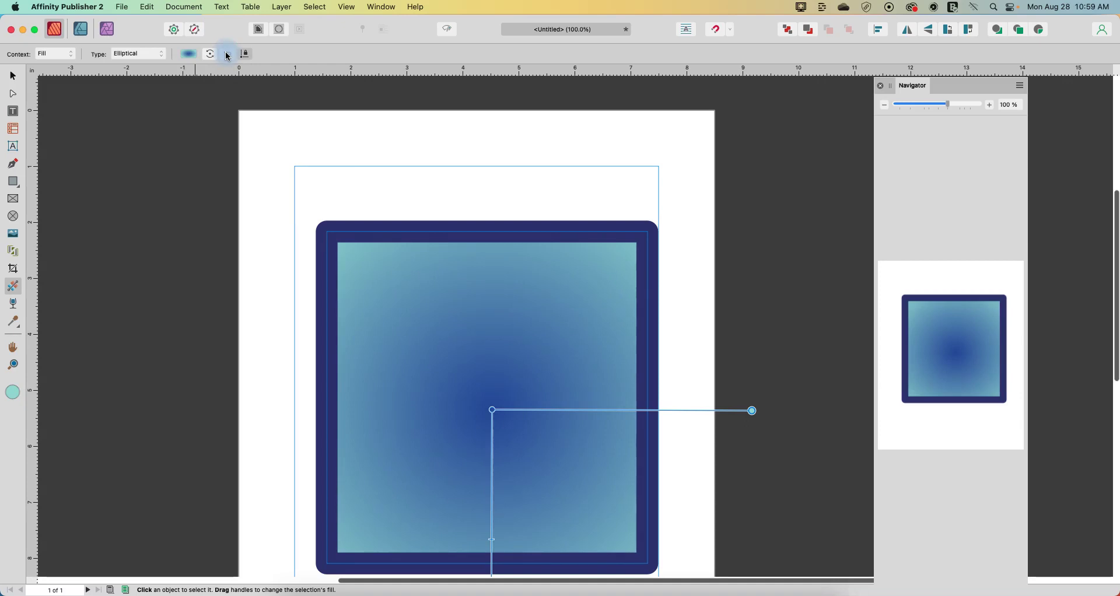
{"action": "left_click", "coordinate": [228, 55]}
{"action": "left_click", "coordinate": [617, 477]}
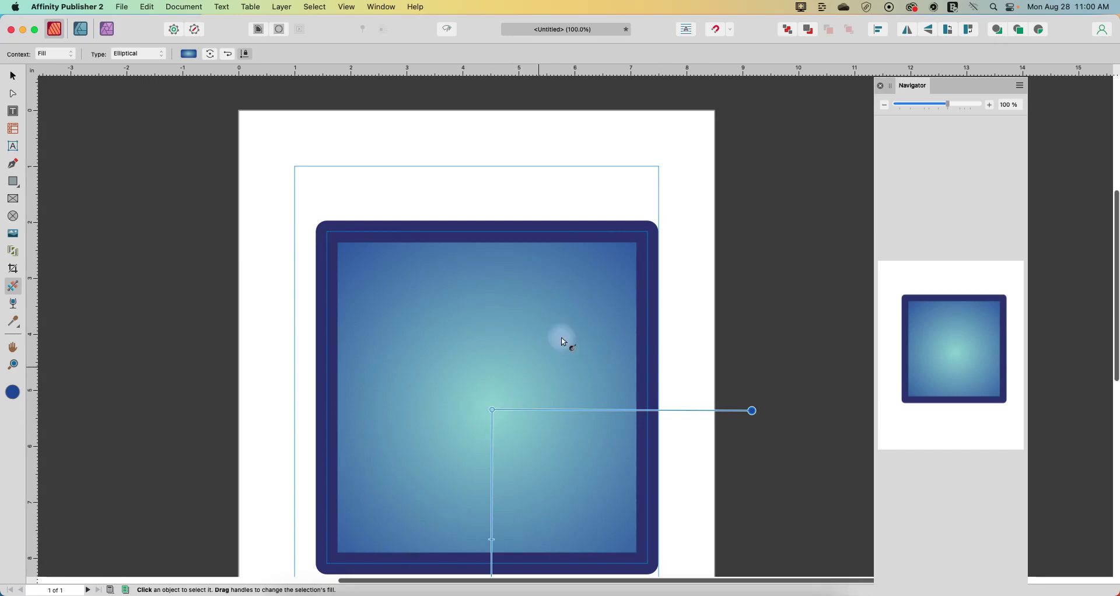
- Recolour the gradient's start stop to a pink hue on the HSL wheel
{"action": "left_click", "coordinate": [188, 54]}
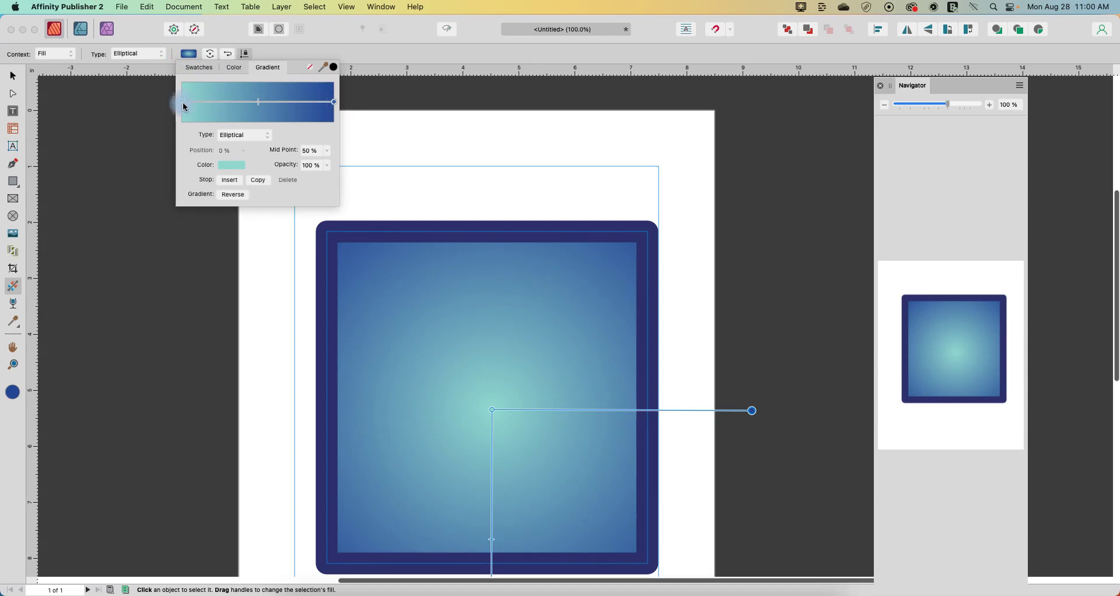
{"action": "left_click", "coordinate": [226, 165]}
{"action": "left_click", "coordinate": [304, 223]}
{"action": "left_click_drag", "start_coordinate": [304, 224], "coordinate": [304, 222]}
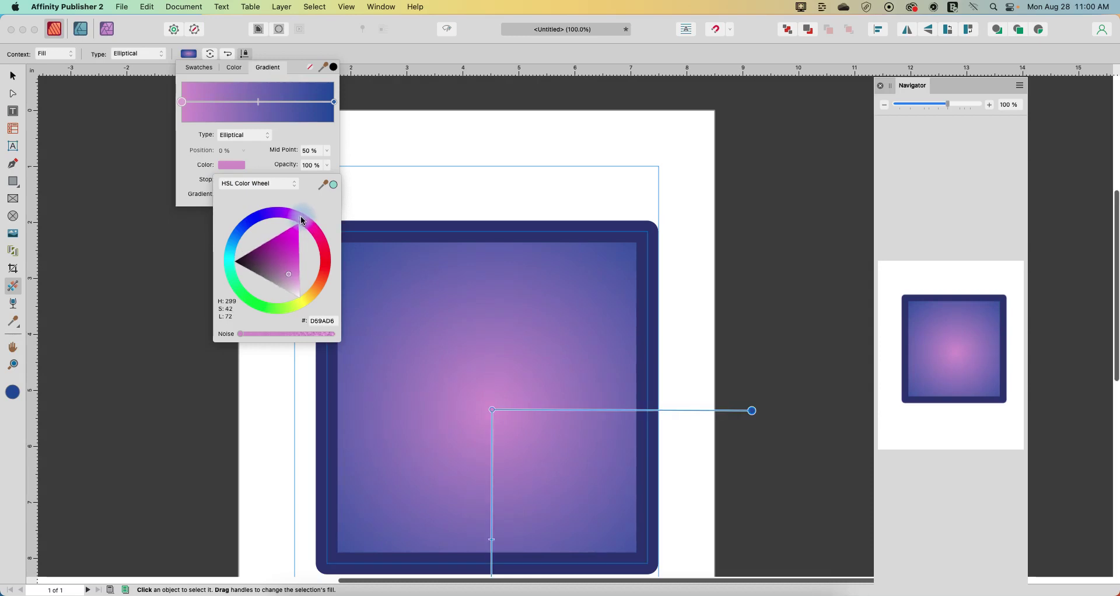
- Set the gradient midpoint to 46%, then reverse the gradient twice to keep a pink centre
{"action": "mouse_move", "coordinate": [258, 102]}
{"action": "left_mouse_down"}
{"action": "mouse_move", "coordinate": [236, 99]}
{"action": "mouse_move", "coordinate": [254, 104]}
{"action": "left_mouse_up"}
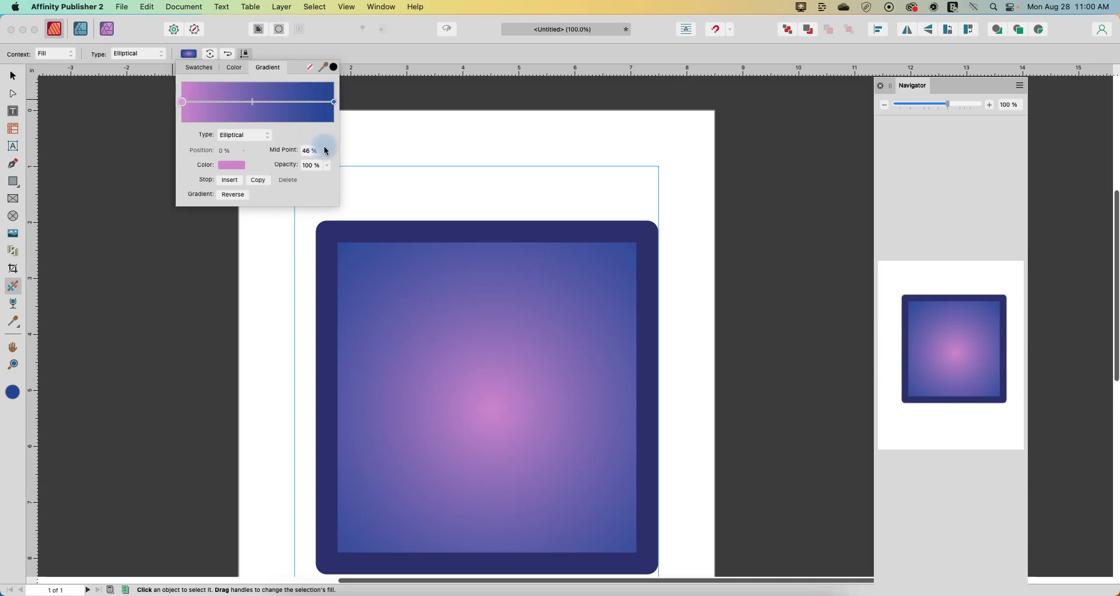
{"action": "left_click", "coordinate": [400, 155]}
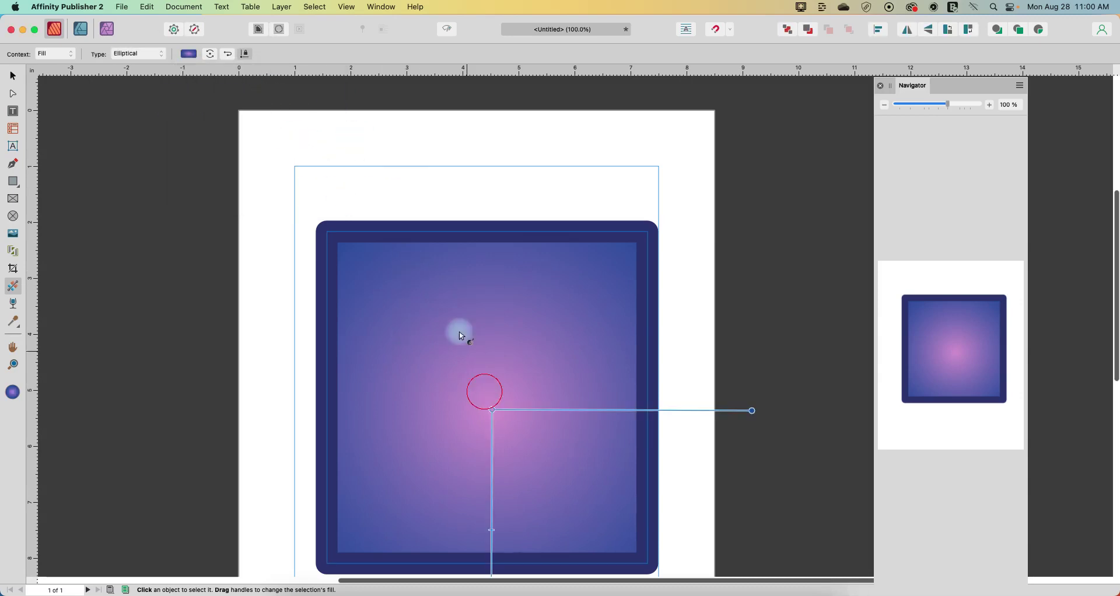
{"action": "left_click", "coordinate": [229, 54]}
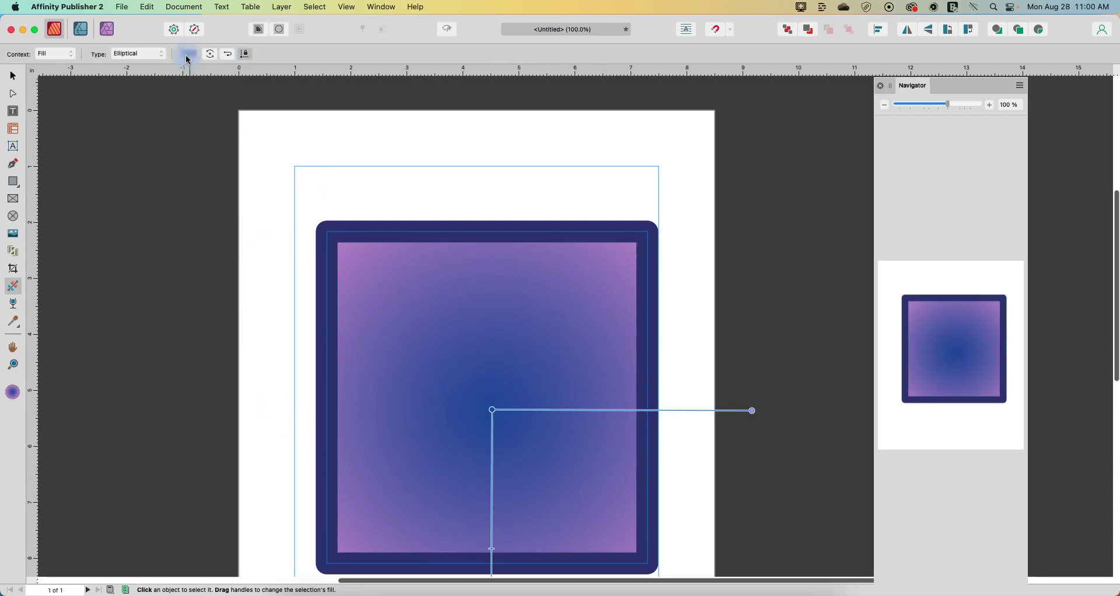
{"action": "left_click", "coordinate": [229, 55]}
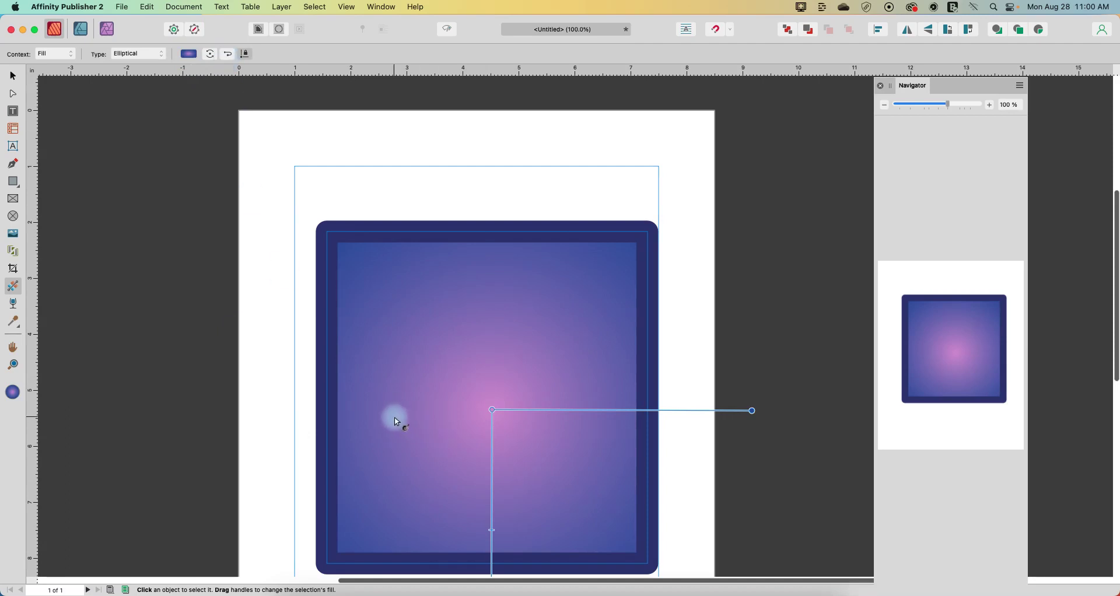
- Switch the fill to a radial gradient and drag its end handle and midpoint to widen the pink glow
{"action": "left_click", "coordinate": [138, 54]}
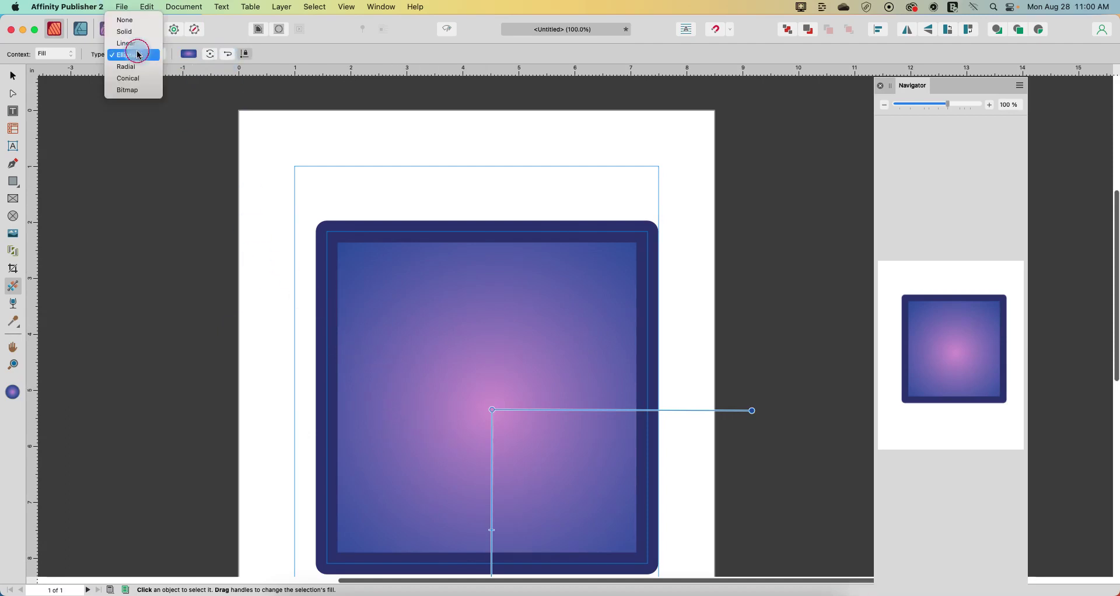
{"action": "left_click", "coordinate": [135, 68]}
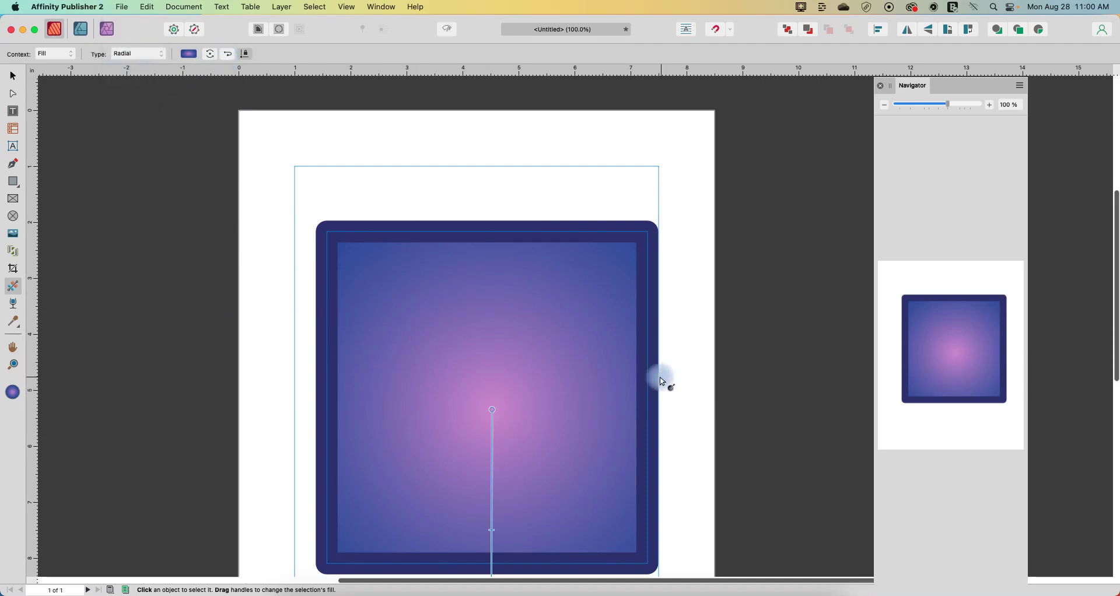
{"action": "scroll", "coordinate": [648, 368], "scroll_direction": "down", "scroll_amount": 5}
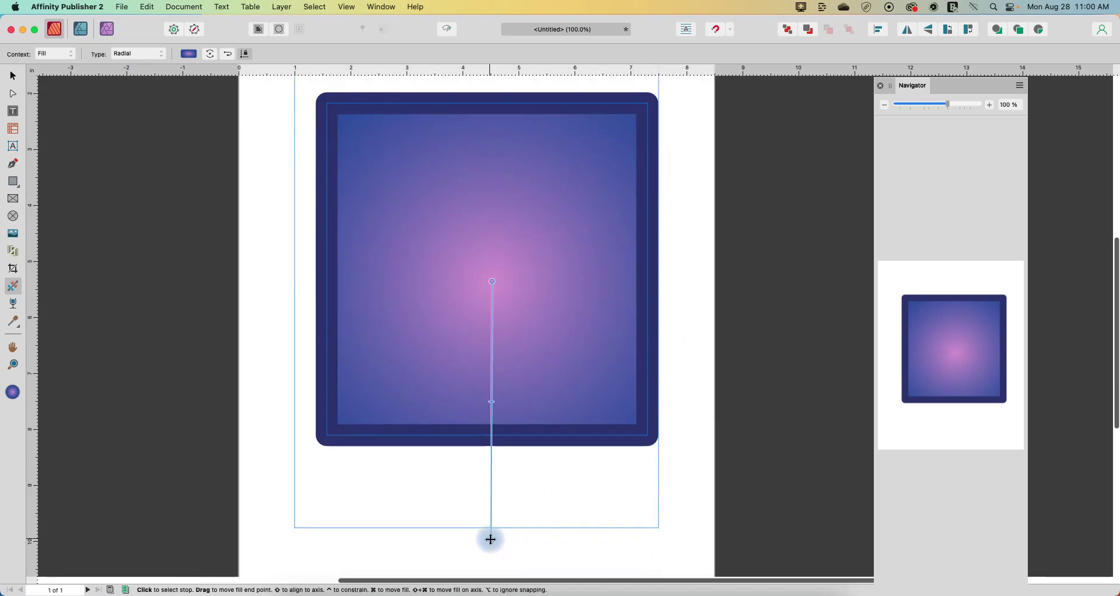
{"action": "left_click_drag", "start_coordinate": [491, 540], "coordinate": [660, 461]}
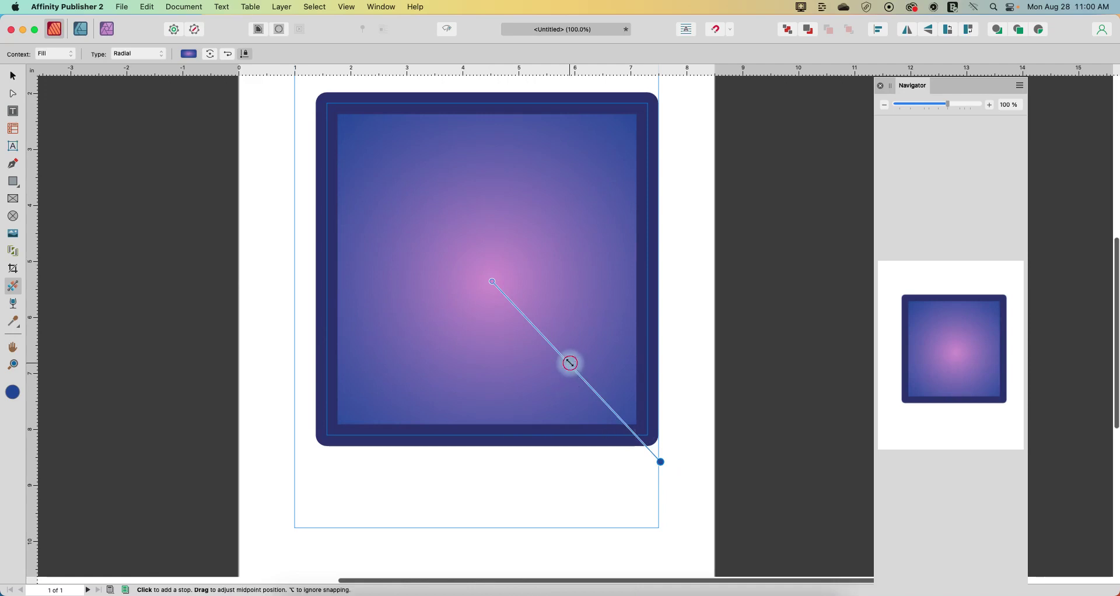
{"action": "mouse_move", "coordinate": [570, 363]}
{"action": "left_mouse_down"}
{"action": "mouse_move", "coordinate": [620, 409]}
{"action": "mouse_move", "coordinate": [550, 332]}
{"action": "mouse_move", "coordinate": [608, 400]}
{"action": "left_mouse_up"}
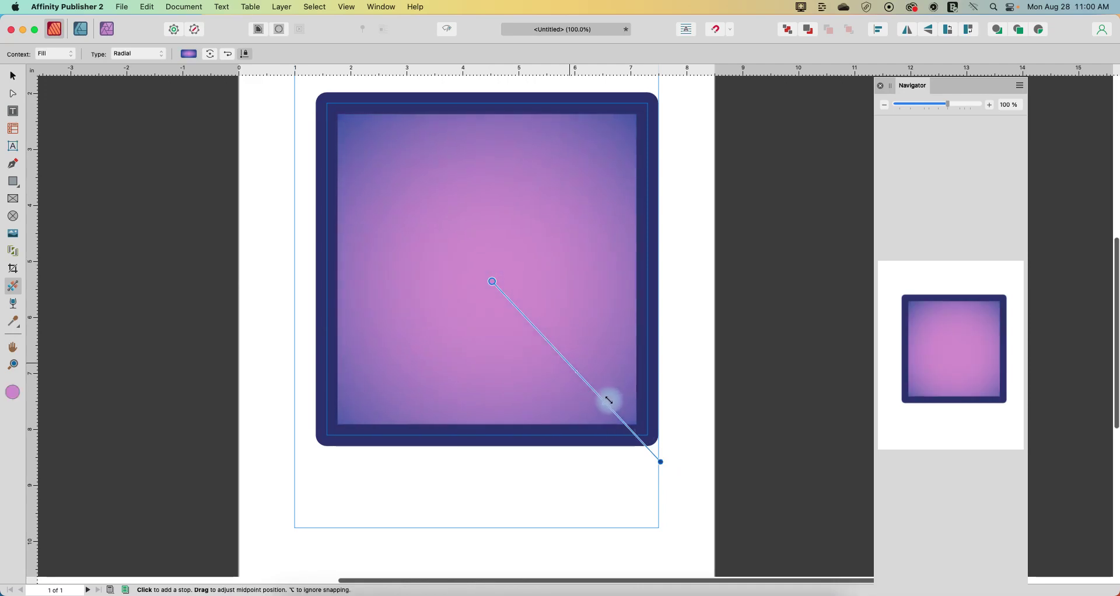
{"action": "scroll", "coordinate": [545, 393], "scroll_direction": "up", "scroll_amount": 2}
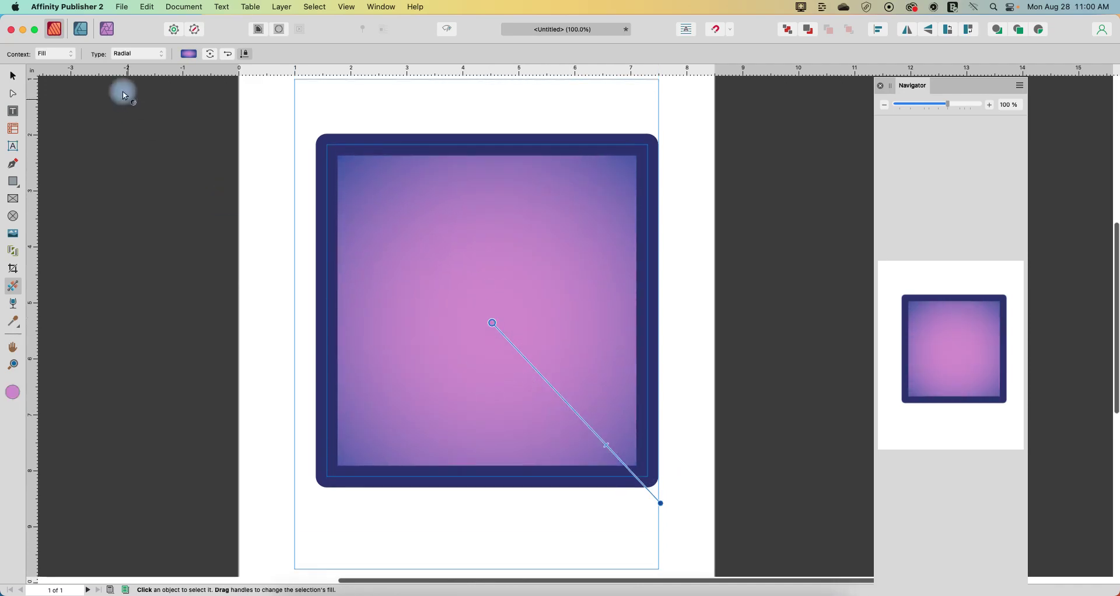
{"action": "left_click", "coordinate": [130, 52]}
- Make the fill conical, shrink its radius, and swing the seam toward the lower left
{"action": "left_click", "coordinate": [130, 67]}
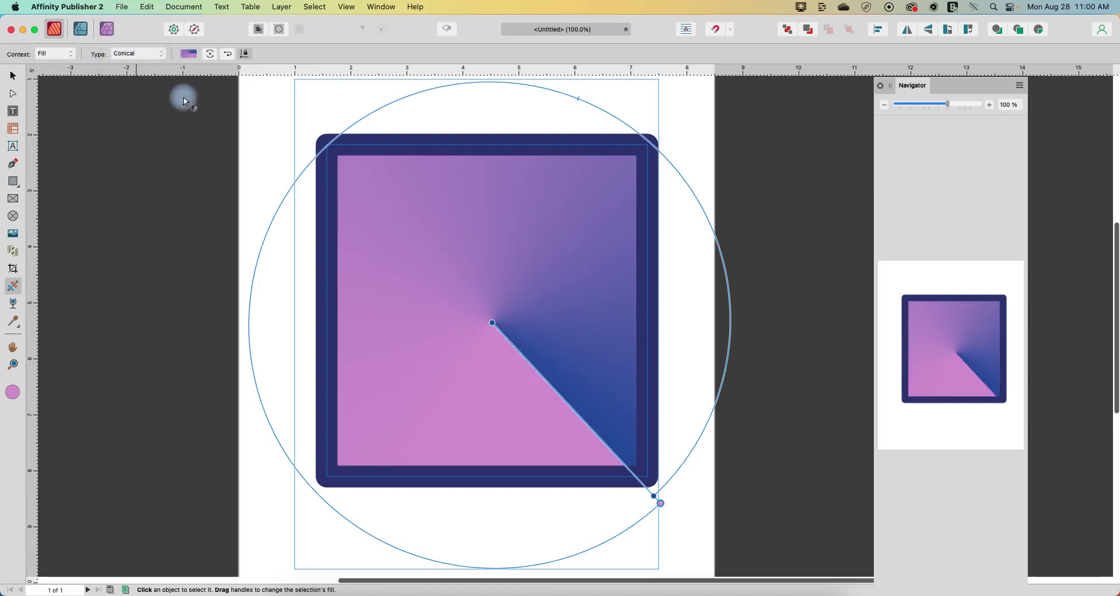
{"action": "left_click_drag", "start_coordinate": [659, 500], "coordinate": [420, 412]}
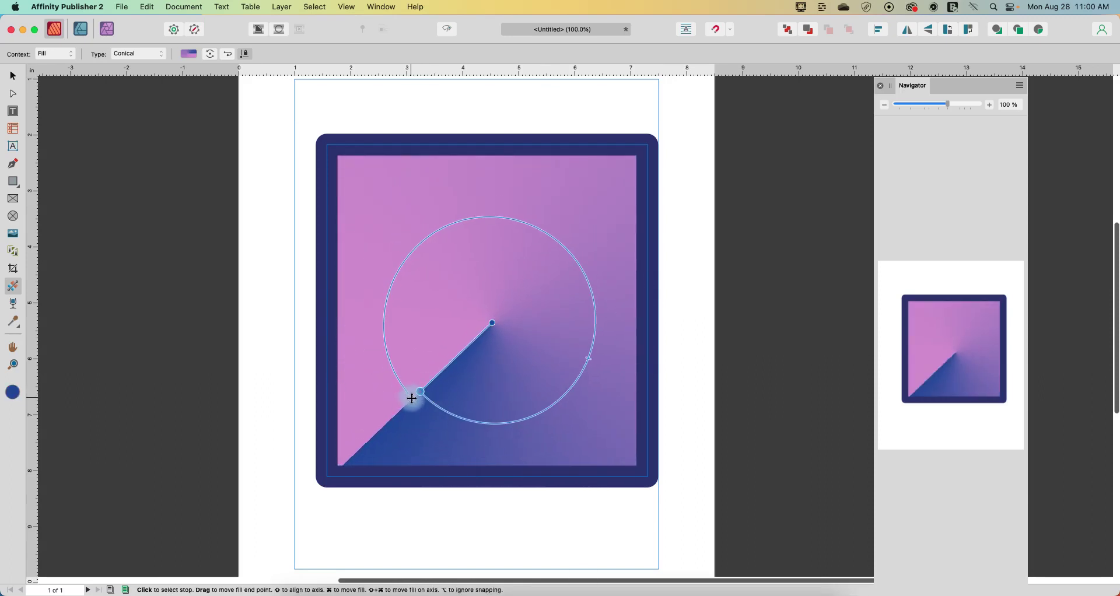
{"action": "left_click_drag", "start_coordinate": [421, 394], "coordinate": [397, 413]}
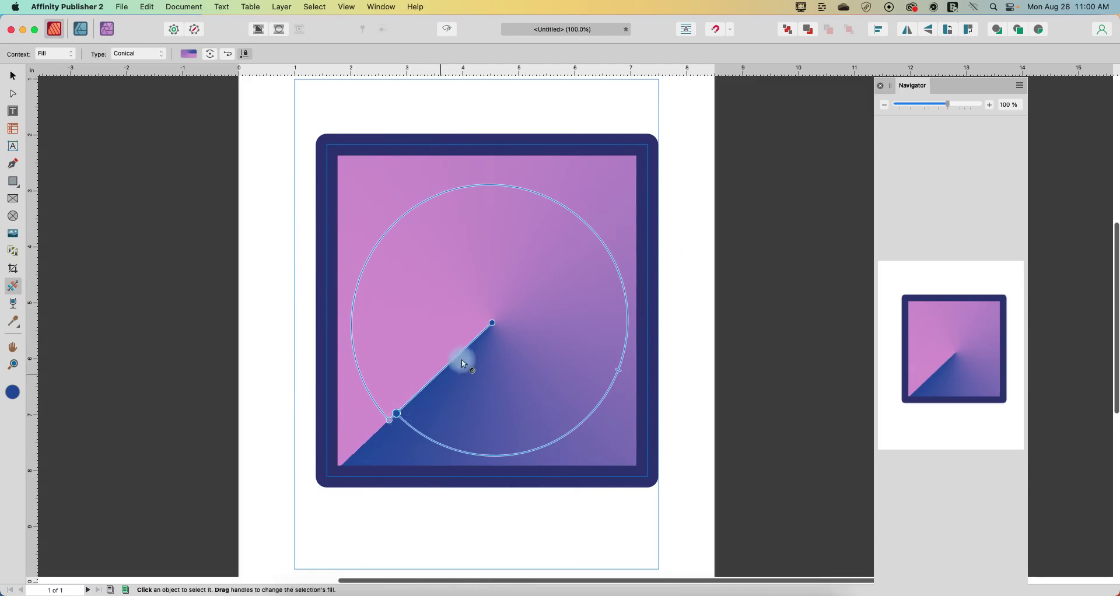
{"action": "mouse_move", "coordinate": [492, 323]}
{"action": "left_mouse_down"}
{"action": "mouse_move", "coordinate": [480, 266]}
{"action": "mouse_move", "coordinate": [470, 325]}
{"action": "mouse_move", "coordinate": [553, 288]}
{"action": "mouse_move", "coordinate": [467, 220]}
{"action": "mouse_move", "coordinate": [462, 303]}
{"action": "mouse_move", "coordinate": [489, 325]}
{"action": "left_mouse_up"}
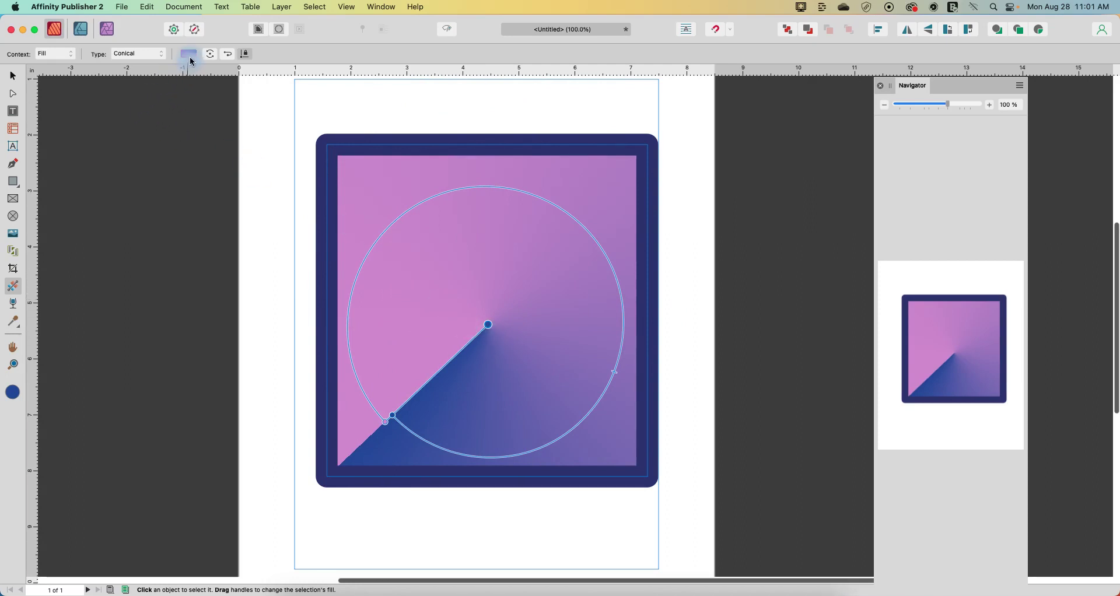
- Switch the fill type to Bitmap and load the marbled alcohol-ink JPG from Downloads
{"action": "left_click", "coordinate": [140, 53]}
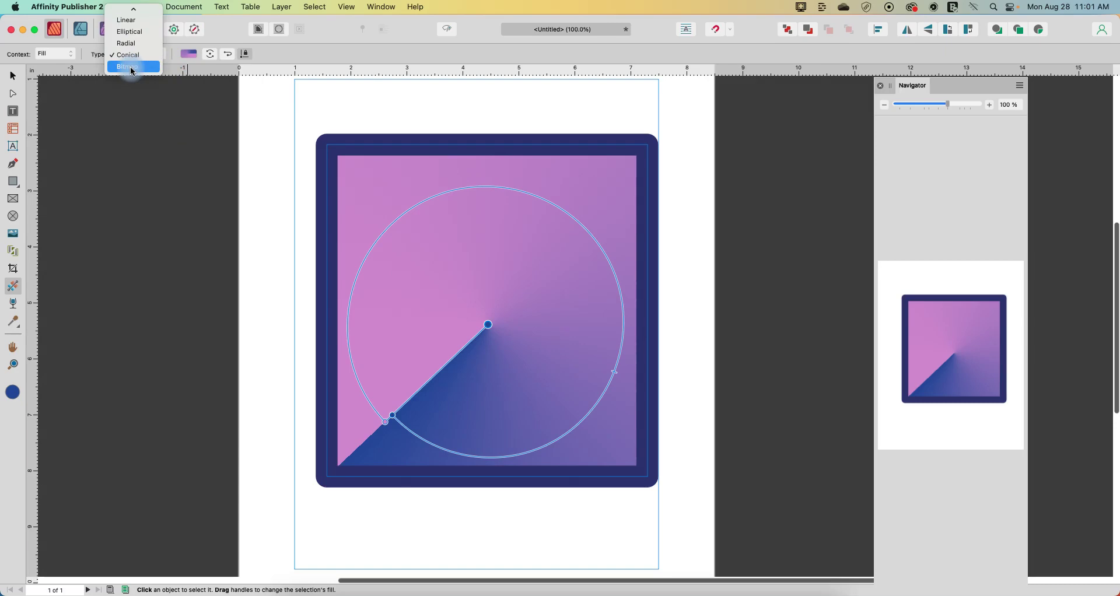
{"action": "left_click", "coordinate": [132, 67]}
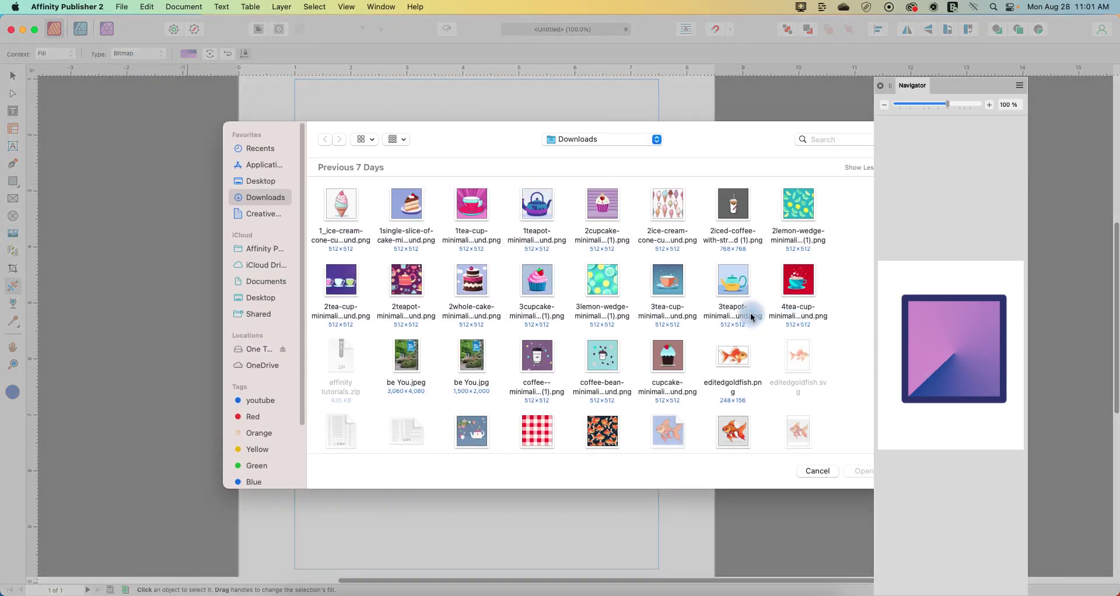
{"action": "scroll", "coordinate": [746, 315], "scroll_direction": "down", "scroll_amount": 10}
{"action": "scroll", "coordinate": [736, 305], "scroll_direction": "down", "scroll_amount": 15}
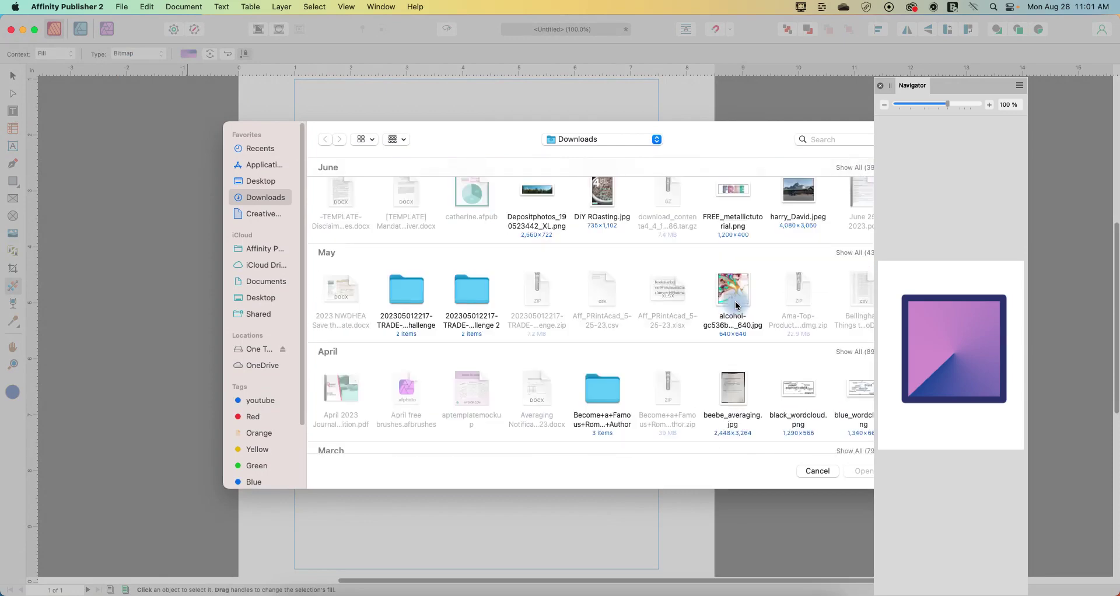
{"action": "left_click", "coordinate": [726, 196]}
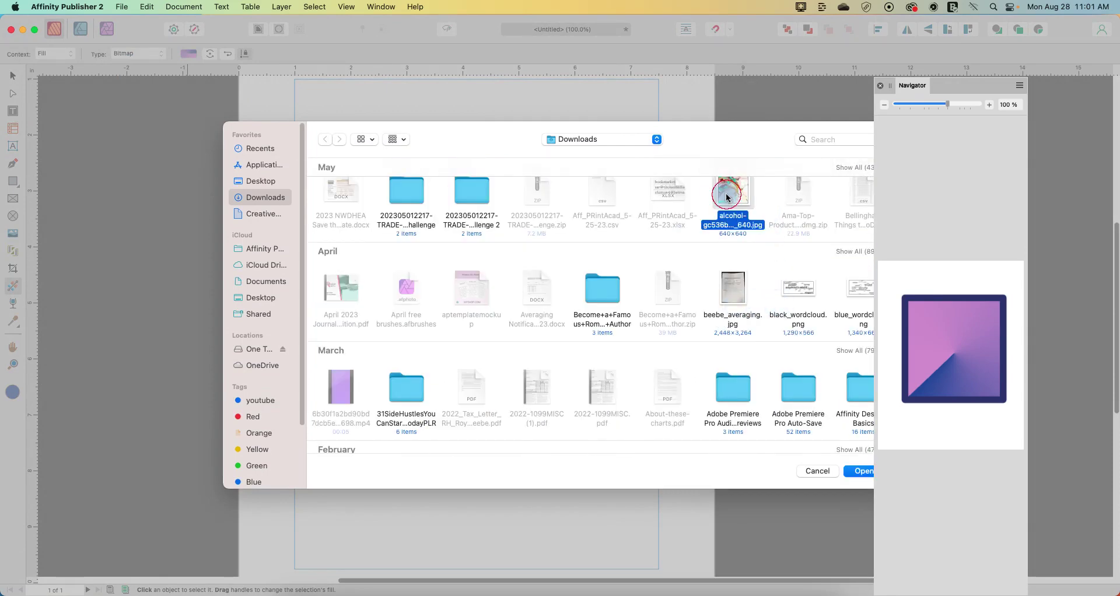
{"action": "left_click", "coordinate": [861, 474]}
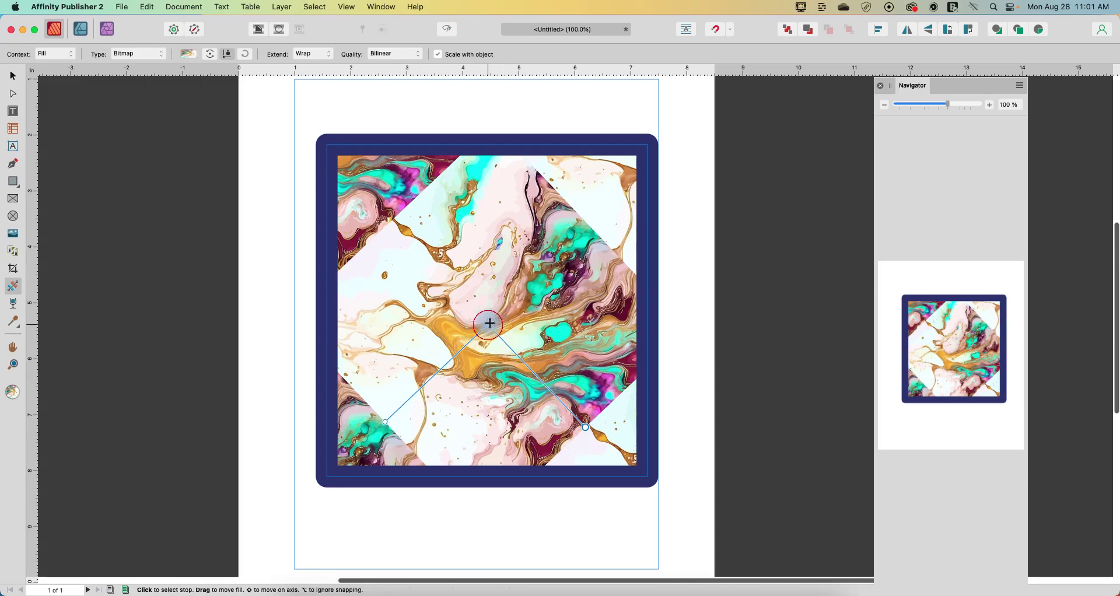
- Shift the marbled bitmap fill, then enlarge and rotate it so one copy covers the square
{"action": "left_click_drag", "start_coordinate": [489, 323], "coordinate": [523, 318]}
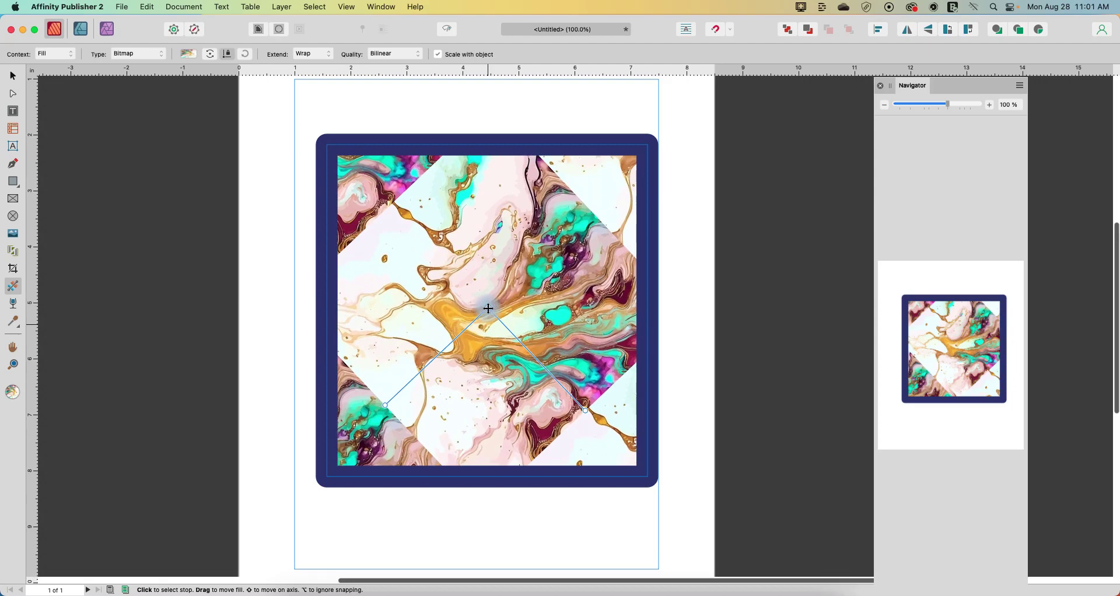
{"action": "left_click_drag", "start_coordinate": [586, 410], "coordinate": [642, 471]}
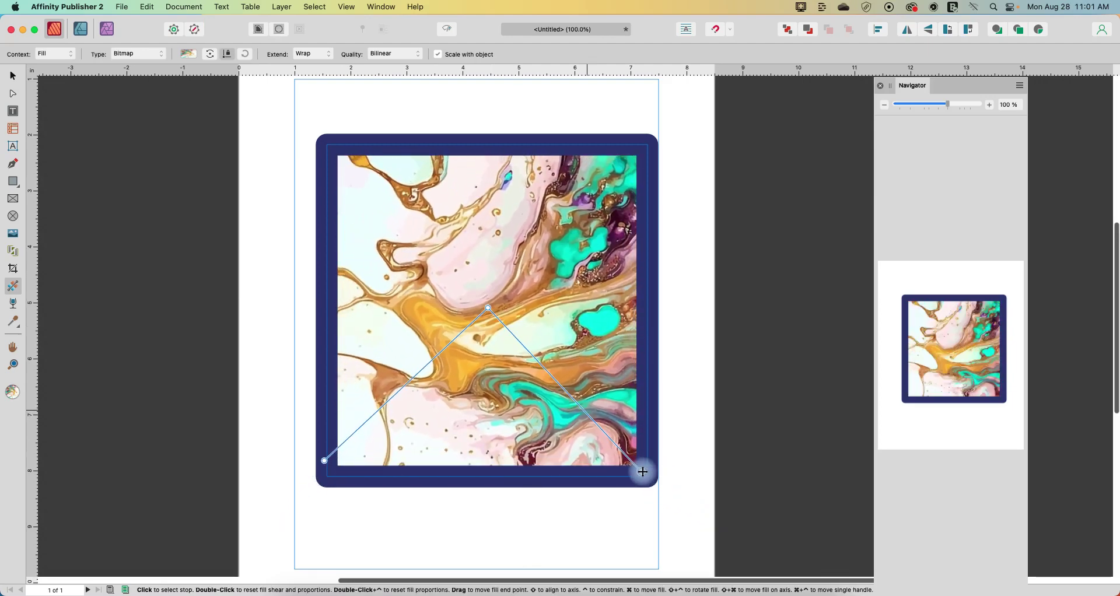
- Keep Extend on Wrap and shrink the marble fill into small repeating tiles
{"action": "left_click", "coordinate": [314, 54]}
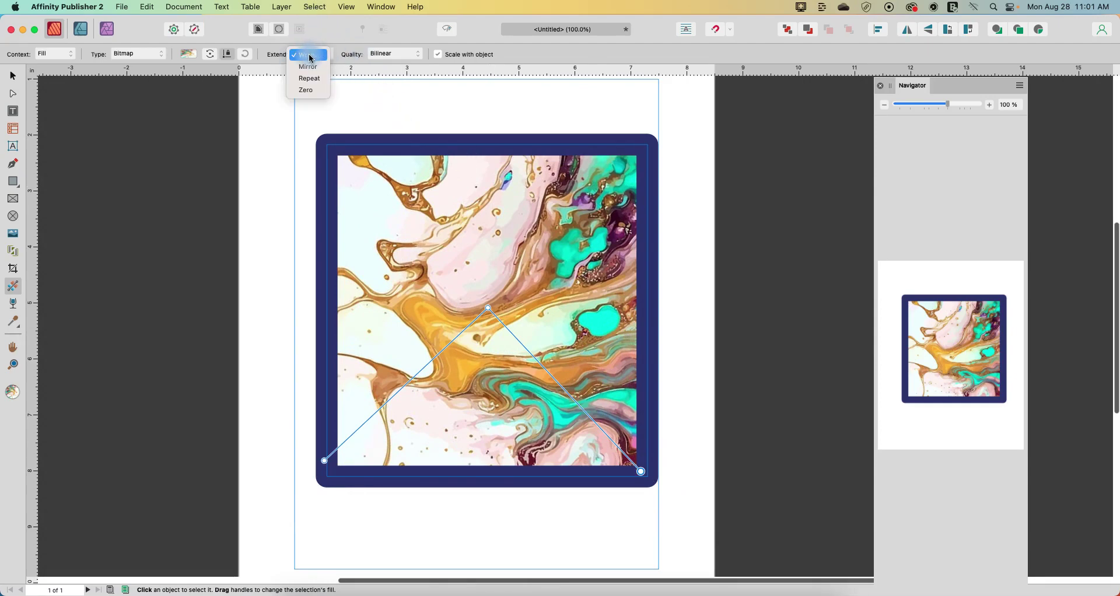
{"action": "left_click", "coordinate": [640, 461]}
{"action": "left_click_drag", "start_coordinate": [640, 471], "coordinate": [382, 412]}
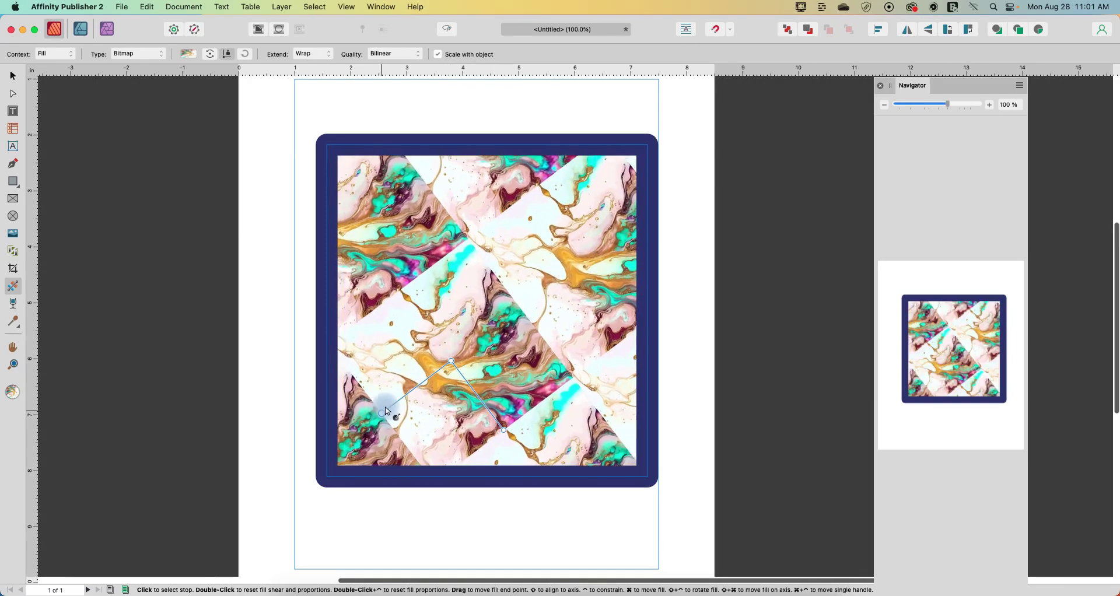
- Set the fill's Extend to Mirror and rescale the mirrored marble tiles smaller
{"action": "left_click", "coordinate": [306, 53]}
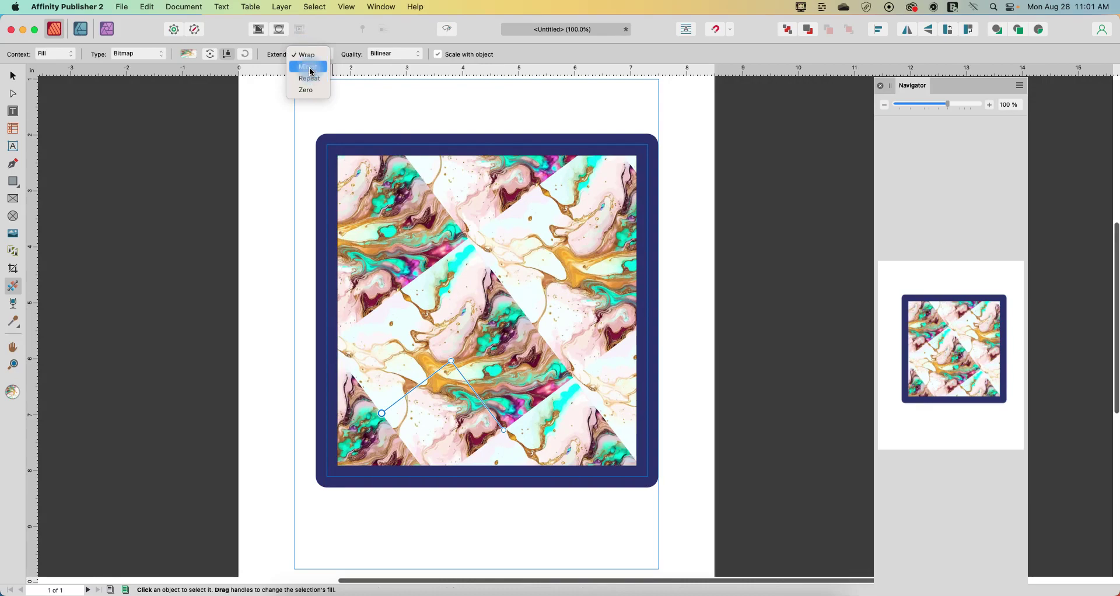
{"action": "left_click", "coordinate": [311, 68]}
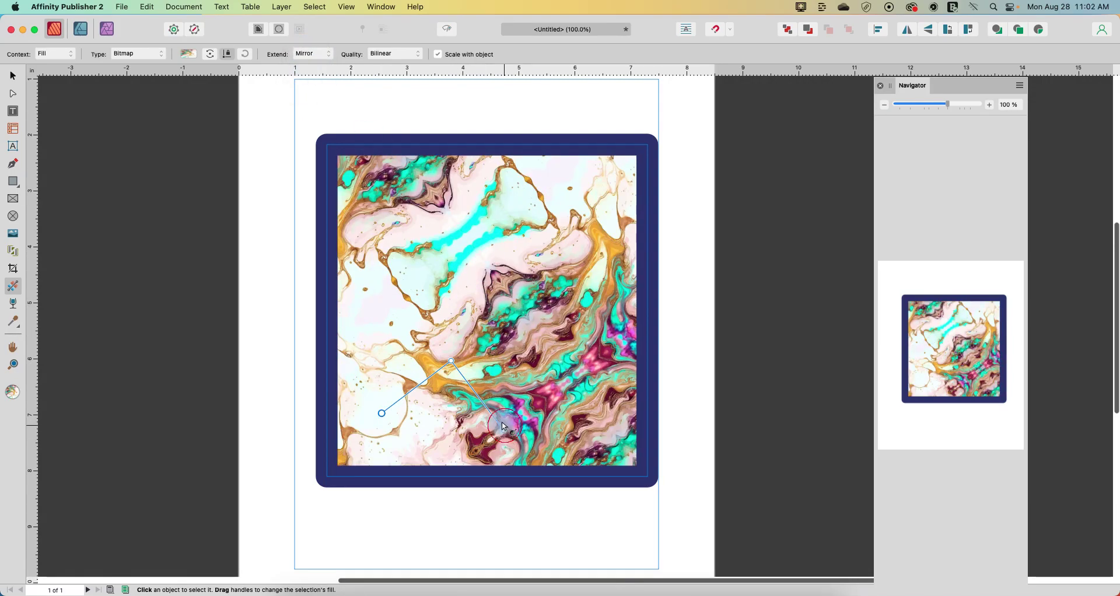
{"action": "left_click_drag", "start_coordinate": [505, 428], "coordinate": [540, 477]}
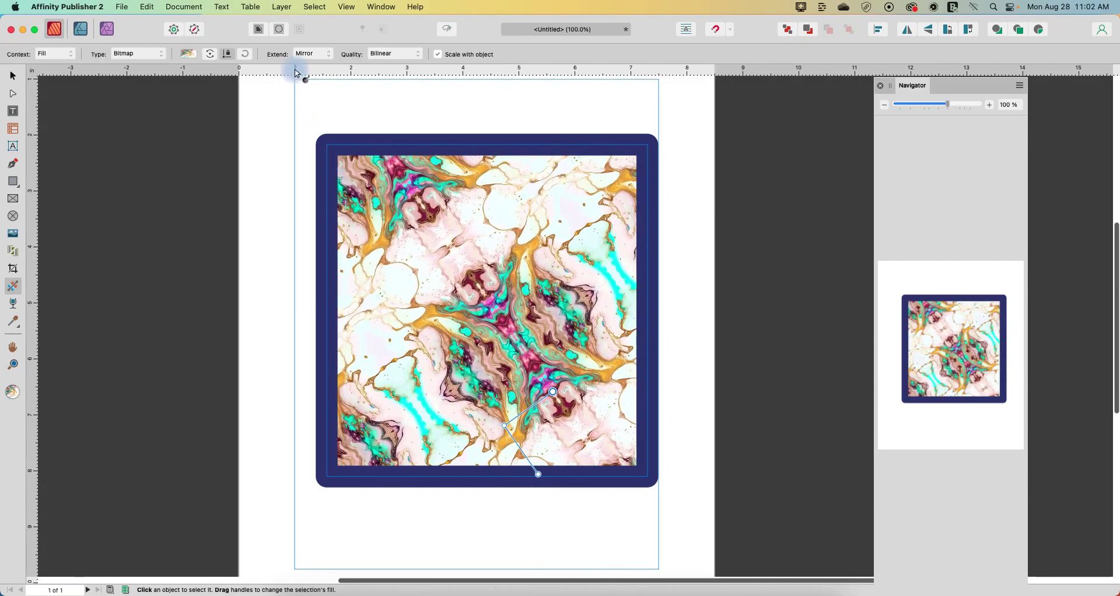
{"action": "left_click", "coordinate": [313, 55]}
- Try Extend Repeat to see the stretched edge pixels, then set Extend to Zero
{"action": "left_click", "coordinate": [309, 66]}
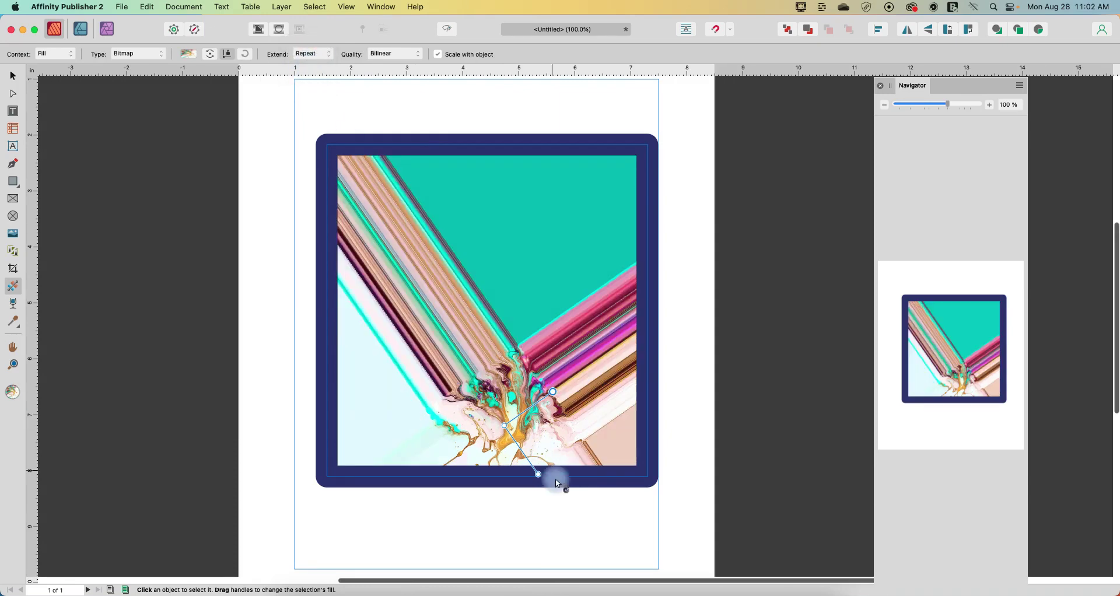
{"action": "left_click_drag", "start_coordinate": [535, 465], "coordinate": [550, 282]}
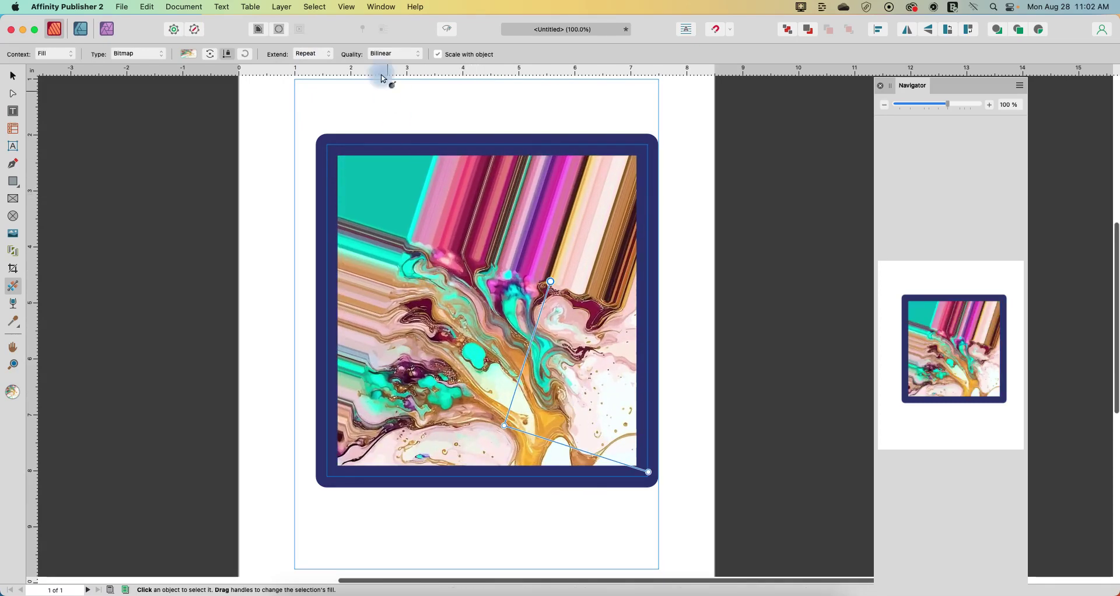
{"action": "left_click", "coordinate": [310, 54]}
{"action": "left_click", "coordinate": [310, 68]}
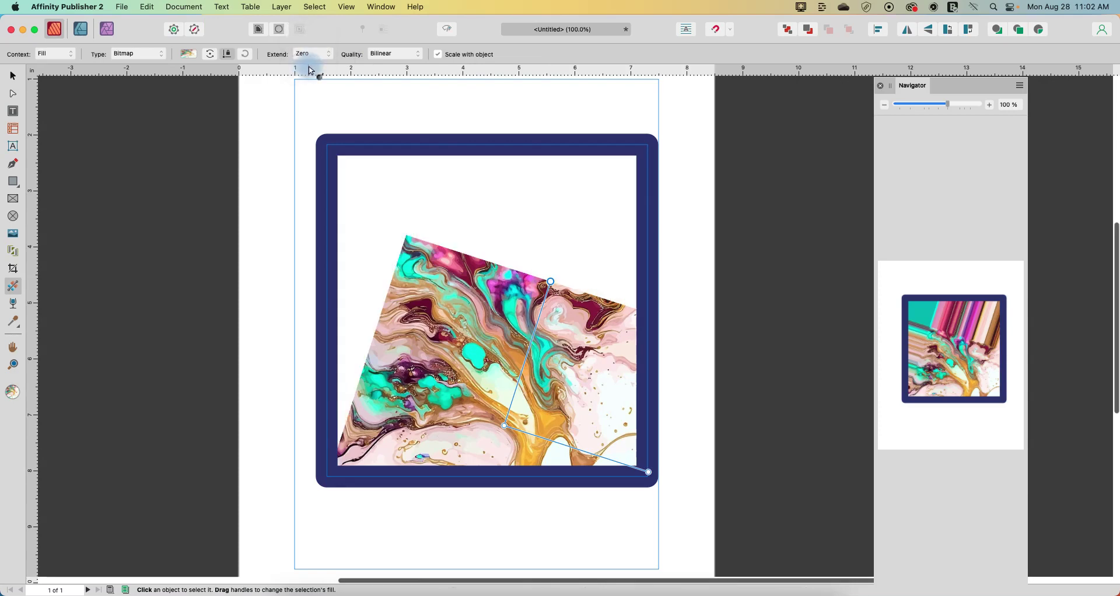
- Reset the fill's shear so the marble is upright, then enlarge and position it over the square
{"action": "left_click_drag", "start_coordinate": [504, 425], "coordinate": [509, 307]}
{"action": "double_click", "coordinate": [533, 158]}
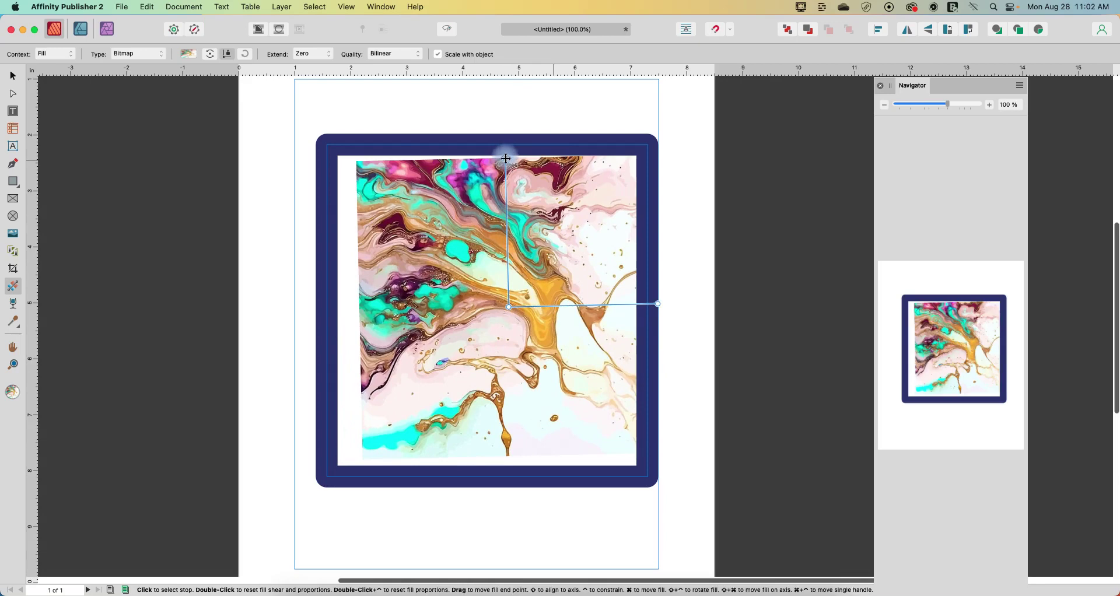
{"action": "left_click_drag", "start_coordinate": [508, 309], "coordinate": [478, 293]}
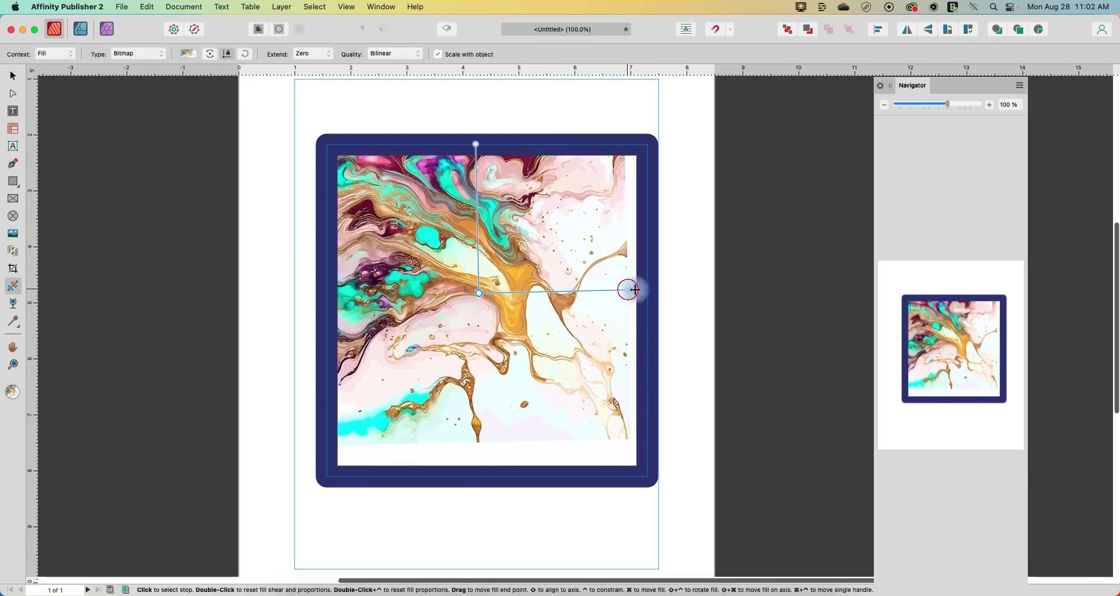
{"action": "left_click_drag", "start_coordinate": [630, 292], "coordinate": [653, 292]}
{"action": "left_click_drag", "start_coordinate": [477, 299], "coordinate": [491, 313]}
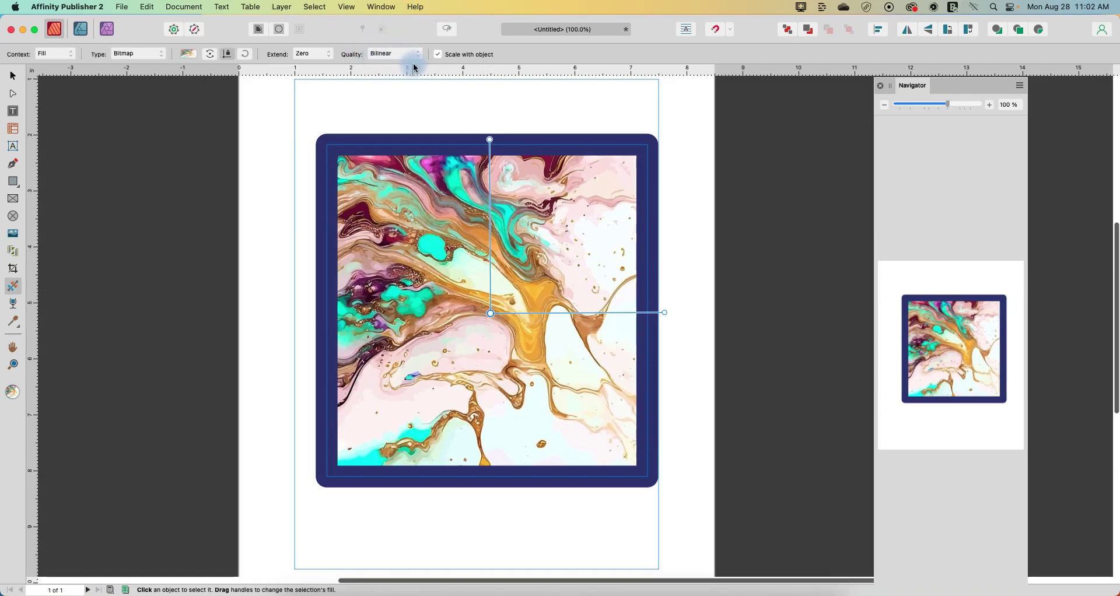
- Toggle the fill's Scale with object option, then resize the rounded square from its corner handle
{"action": "left_click", "coordinate": [444, 54]}
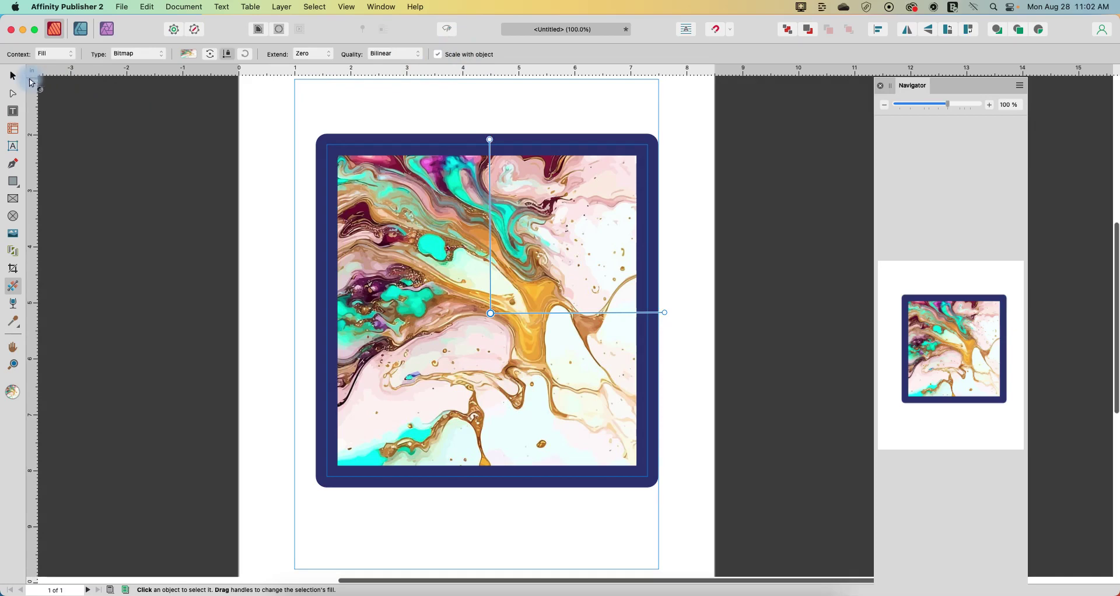
{"action": "left_click", "coordinate": [13, 77]}
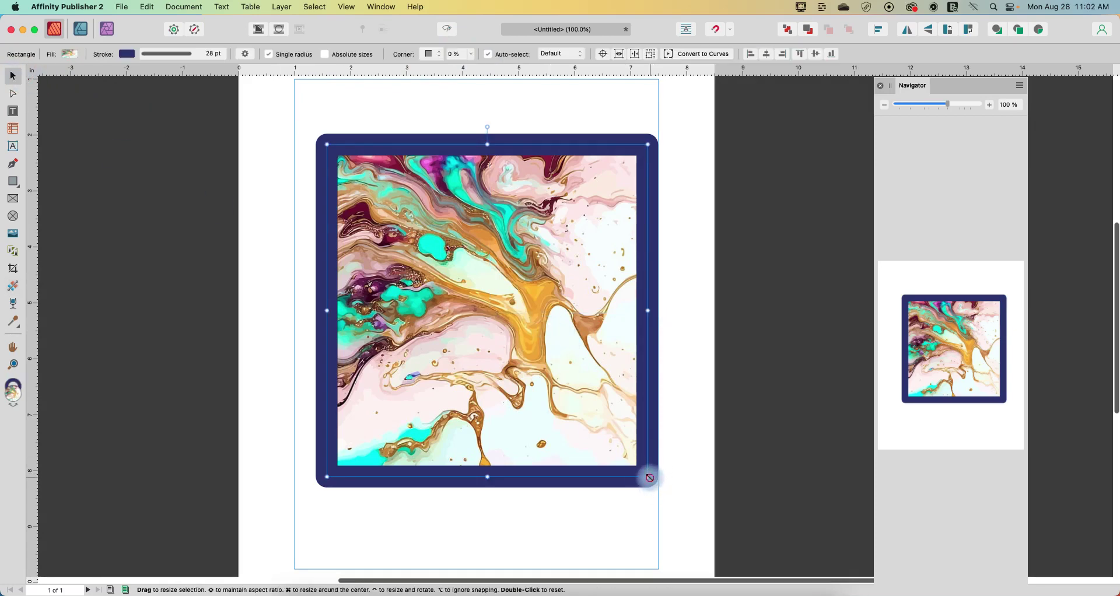
{"action": "mouse_move", "coordinate": [649, 478]}
{"action": "left_mouse_down"}
{"action": "mouse_move", "coordinate": [423, 244]}
{"action": "mouse_move", "coordinate": [699, 489]}
{"action": "mouse_move", "coordinate": [508, 310]}
{"action": "mouse_move", "coordinate": [637, 471]}
{"action": "left_mouse_up"}
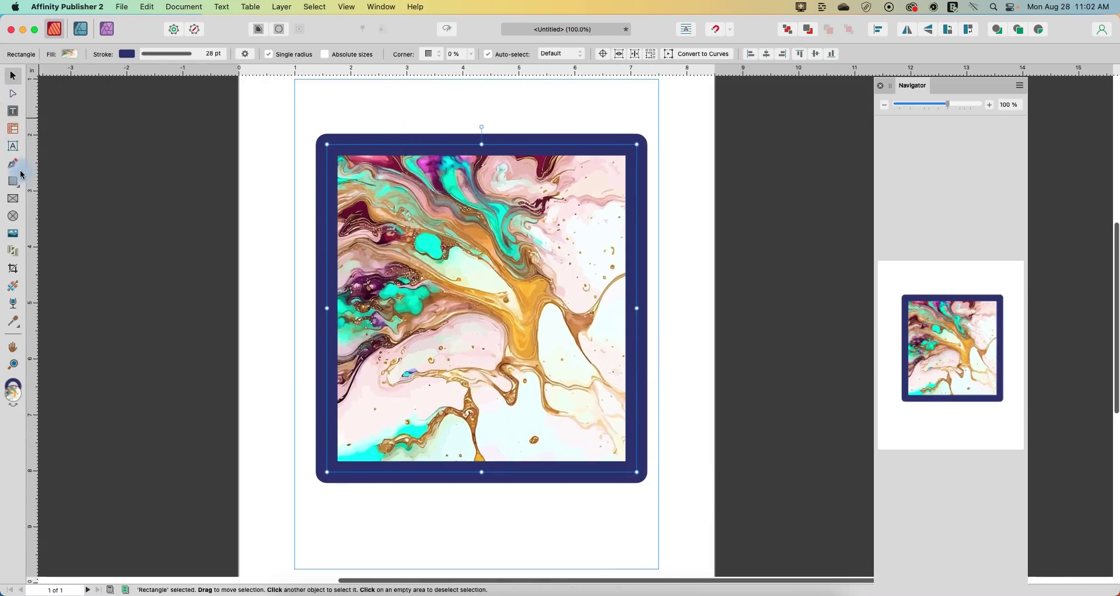
{"action": "left_click", "coordinate": [13, 287]}
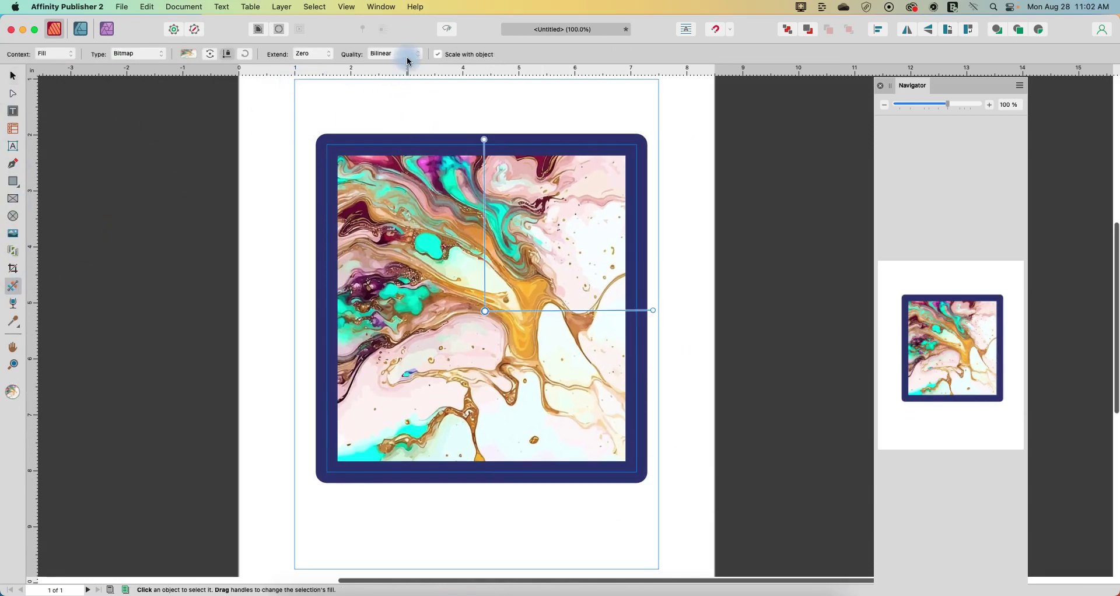
{"action": "left_click", "coordinate": [13, 76]}
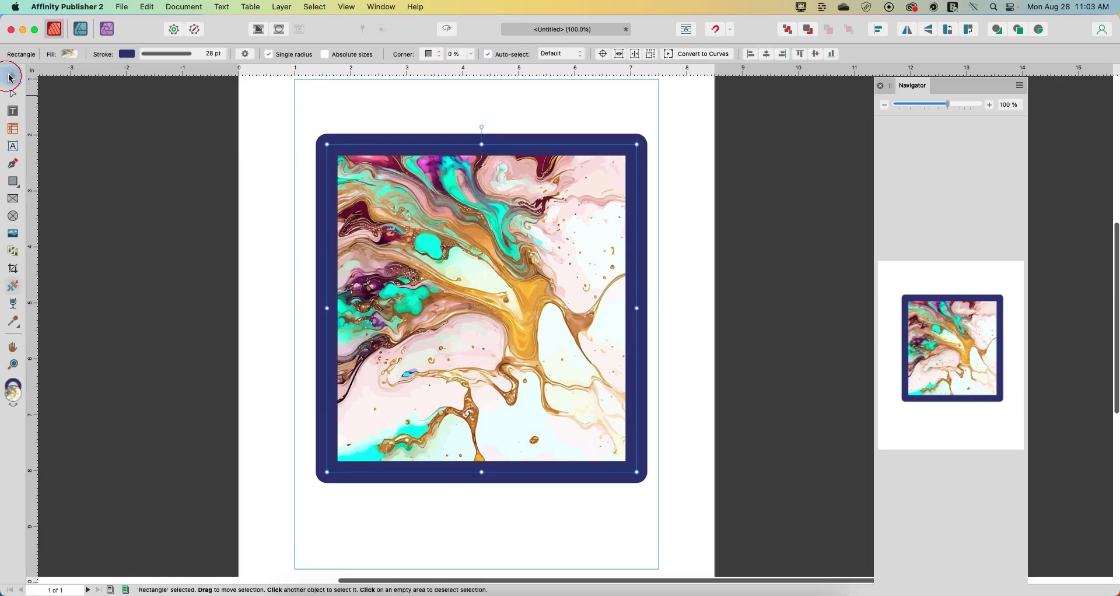
{"action": "left_click_drag", "start_coordinate": [636, 472], "coordinate": [659, 490]}
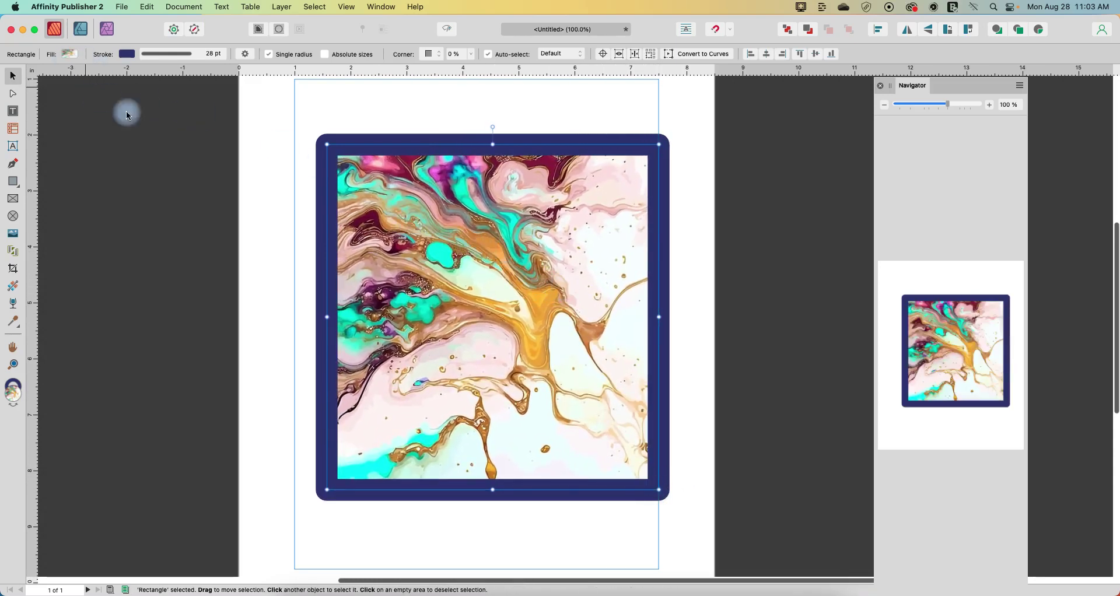
- Replace the marble with the lemon-wedge PNG bitmap, then enlarge and rotate the lemon pattern
{"action": "left_click", "coordinate": [14, 290]}
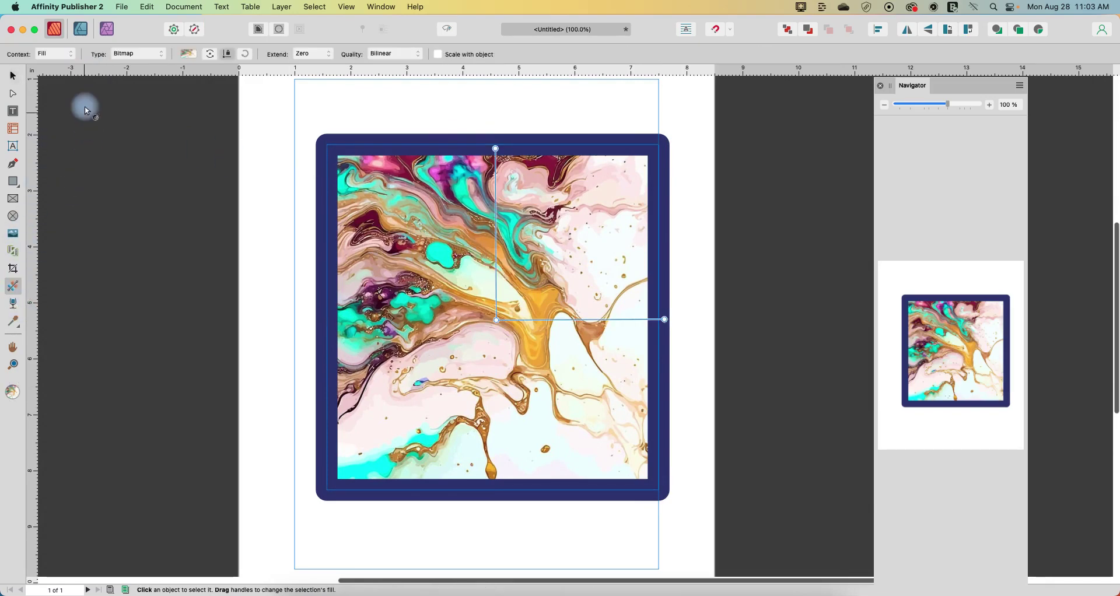
{"action": "left_click", "coordinate": [158, 55]}
{"action": "left_click", "coordinate": [139, 52]}
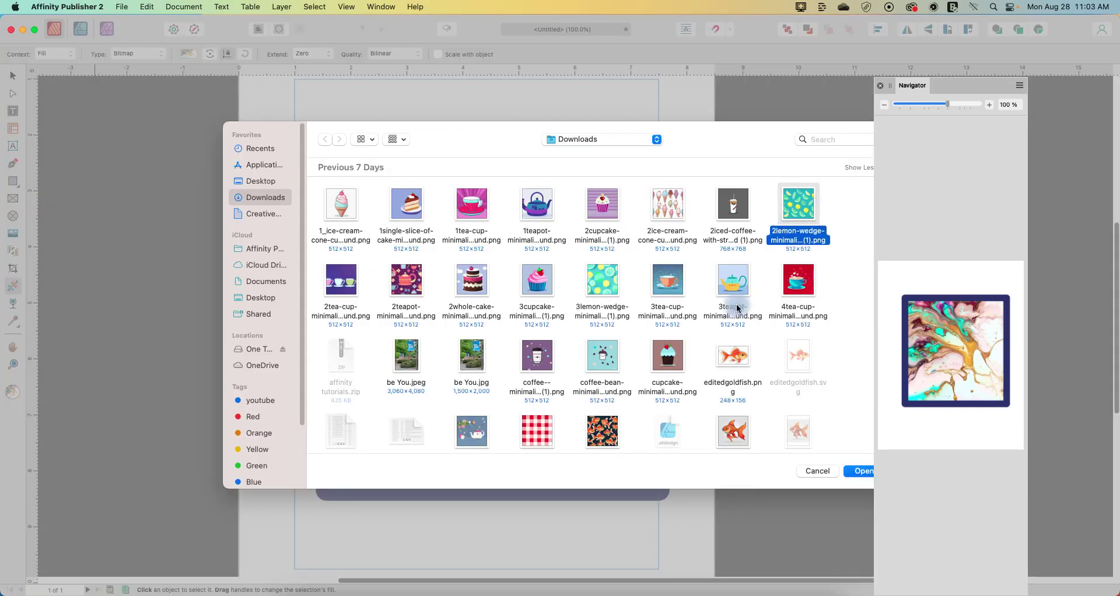
{"action": "left_click", "coordinate": [859, 472]}
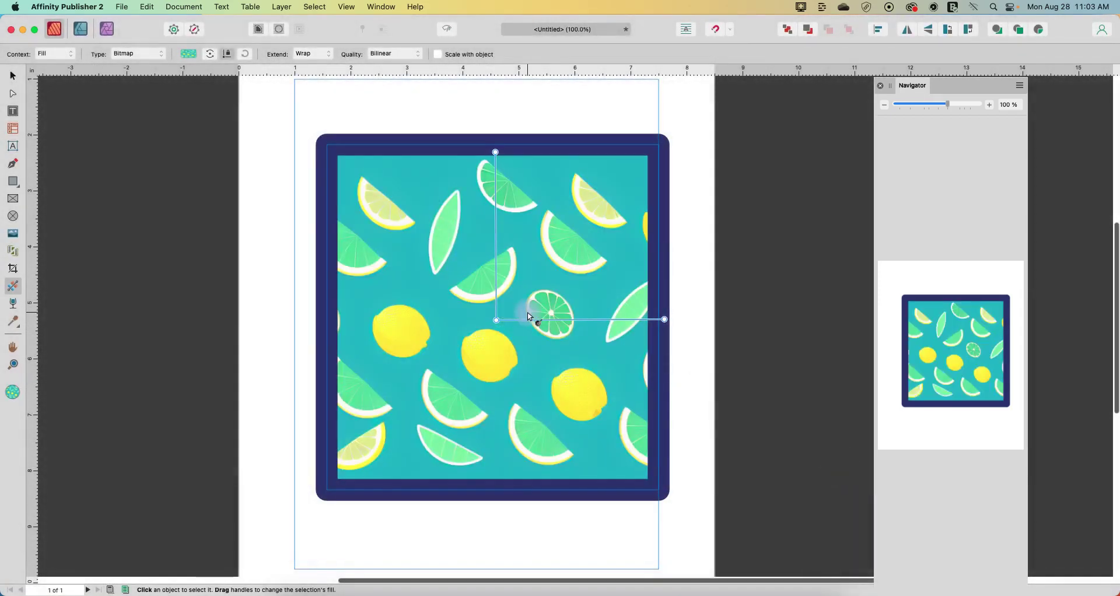
{"action": "left_click_drag", "start_coordinate": [668, 328], "coordinate": [688, 157]}
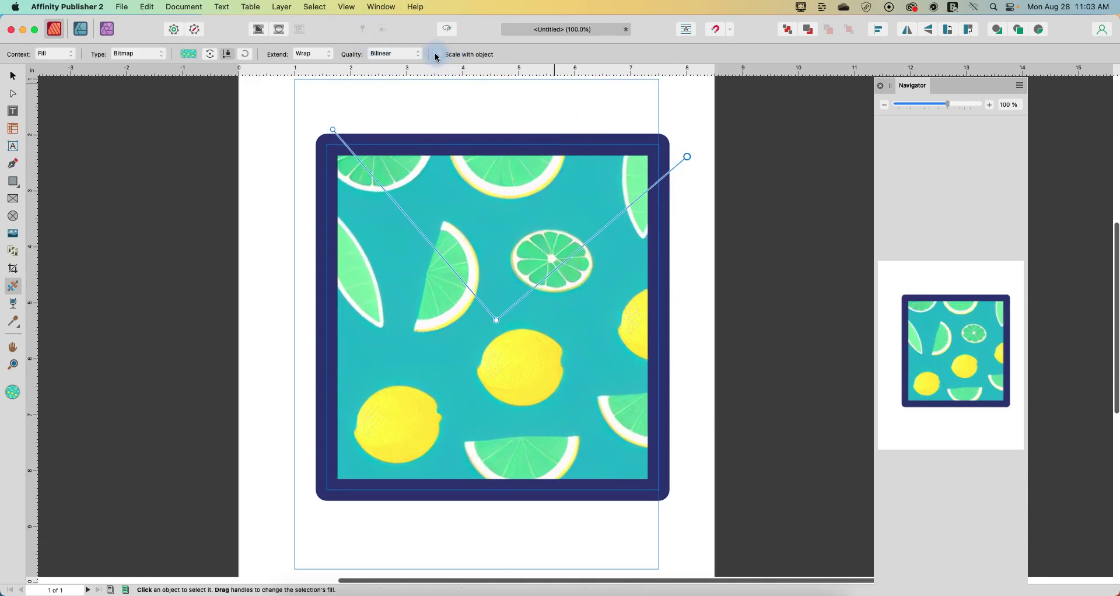
- Resize the lemon-filled square several times by its corner handle, ending around 6.3 × 5.8 in
{"action": "left_click", "coordinate": [13, 78]}
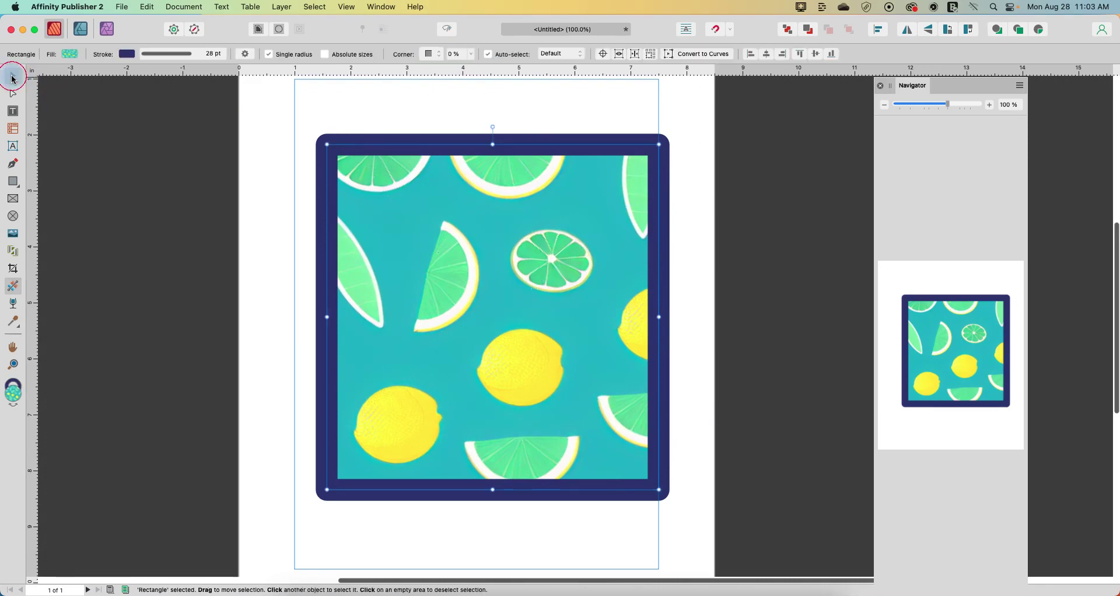
{"action": "left_click_drag", "start_coordinate": [659, 489], "coordinate": [671, 462]}
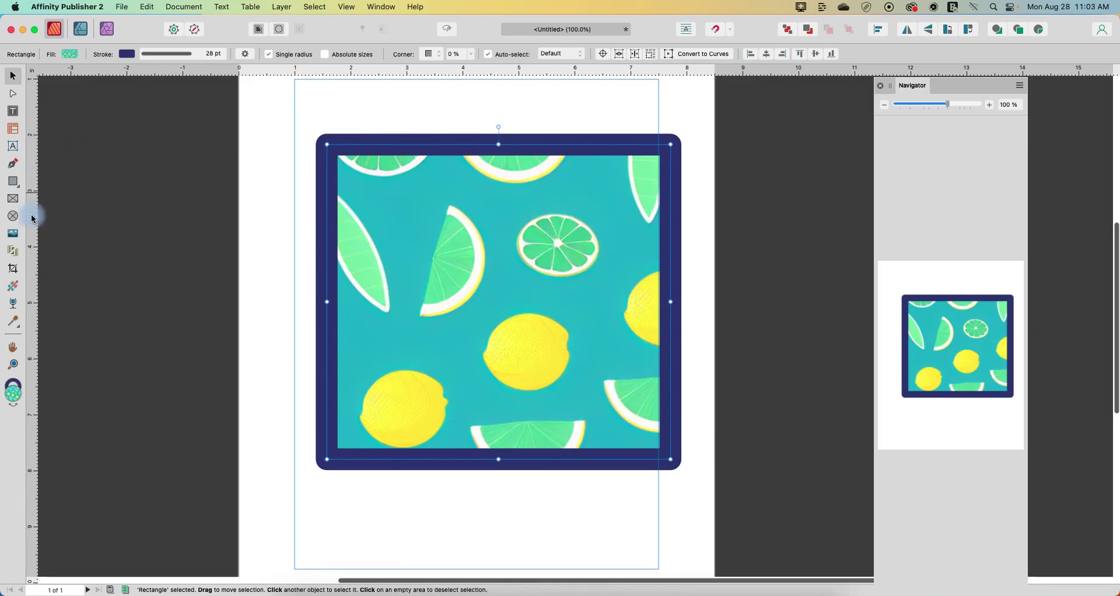
{"action": "left_click", "coordinate": [14, 288]}
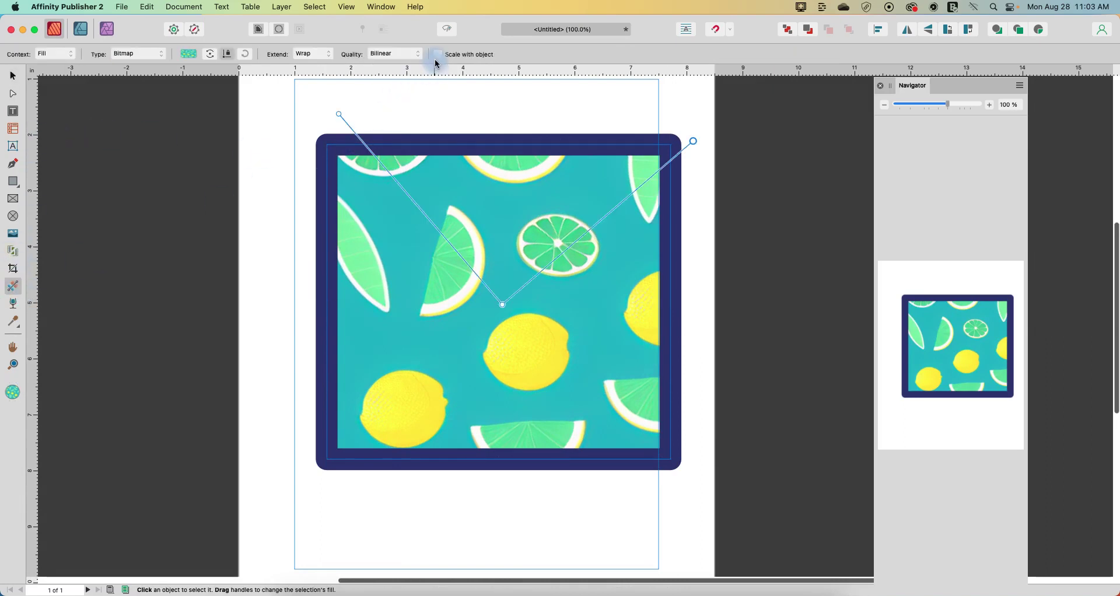
{"action": "left_click", "coordinate": [13, 76]}
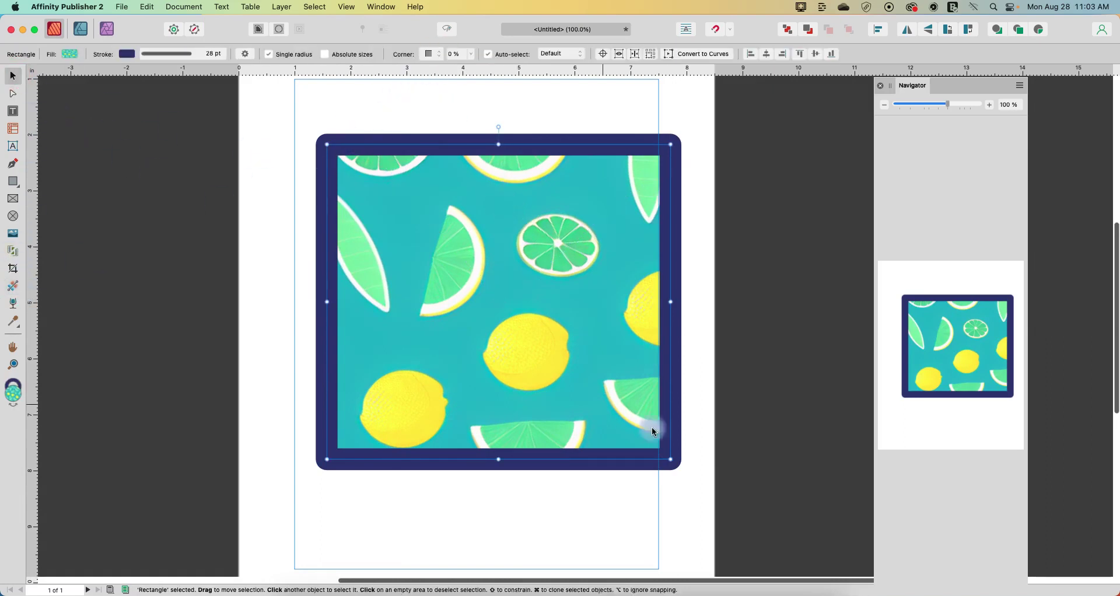
{"action": "left_click_drag", "start_coordinate": [670, 460], "coordinate": [645, 481]}
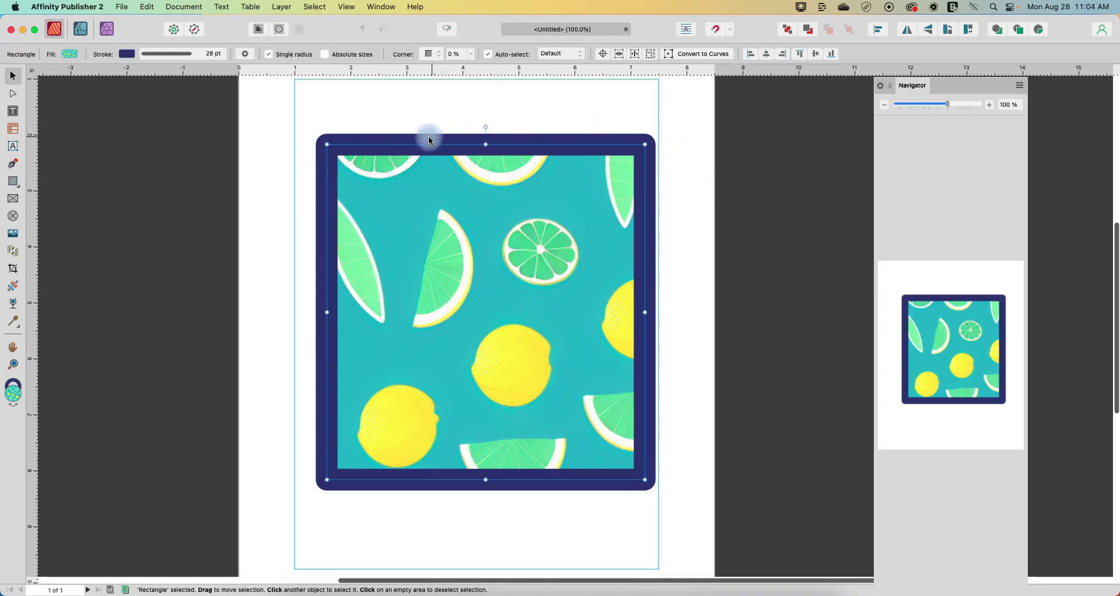
{"action": "left_click_drag", "start_coordinate": [644, 480], "coordinate": [691, 474]}
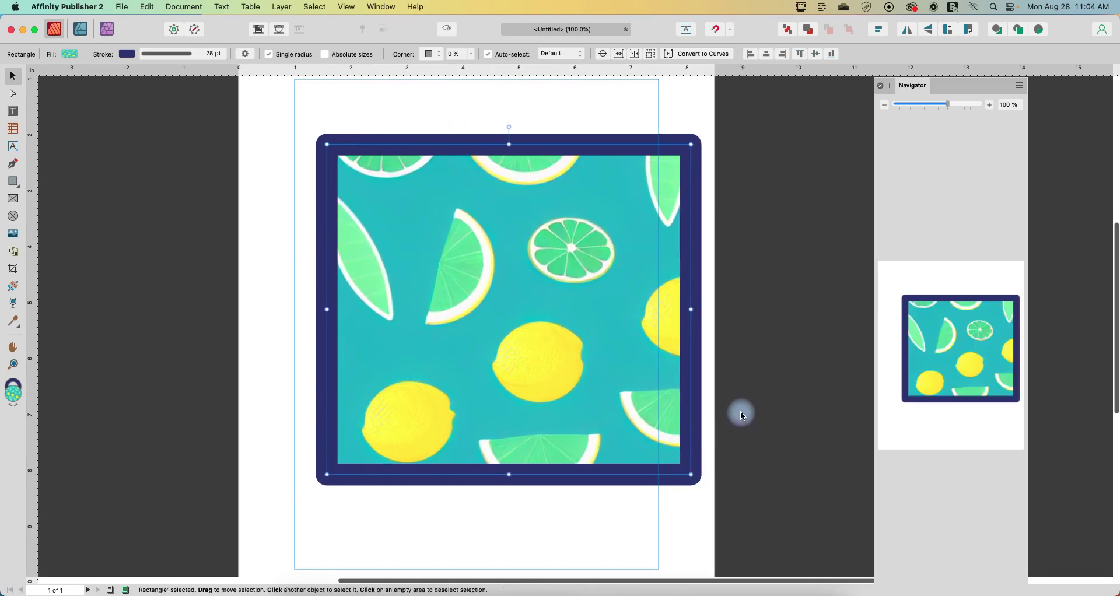